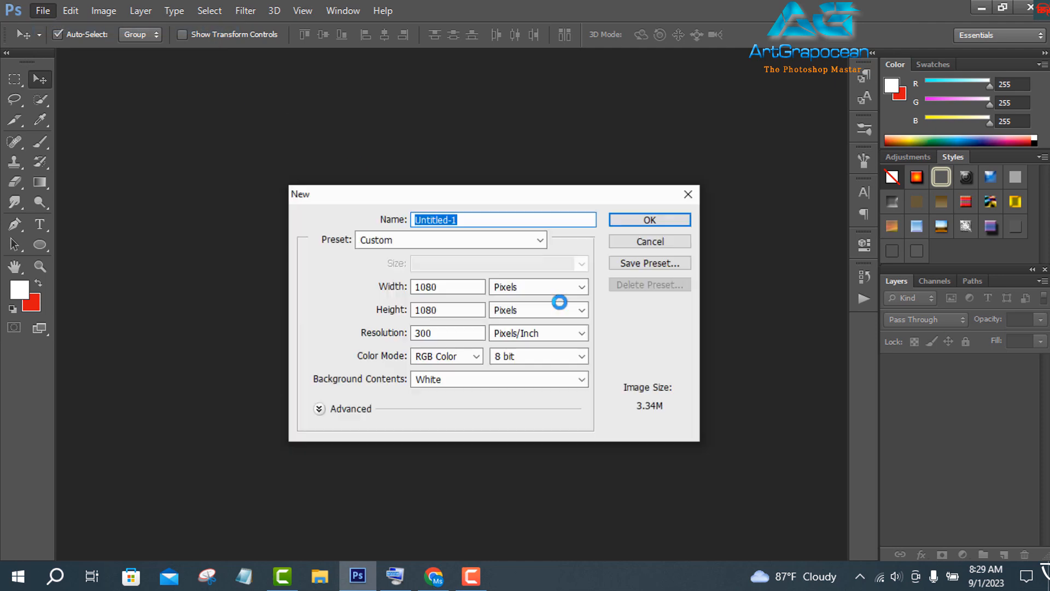
Create a 1080 × 1080 pixel document at 300 pixels/inch and add a black solid color fill layer
{"action": "left_click", "coordinate": [659, 221]}
{"action": "left_click", "coordinate": [963, 554]}
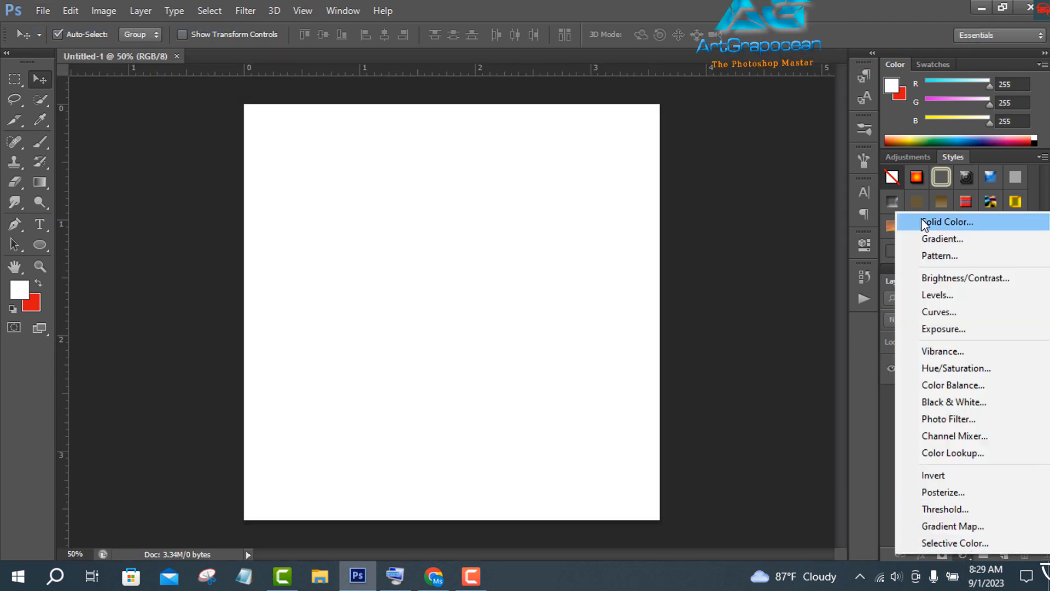
{"action": "left_click", "coordinate": [925, 225]}
{"action": "left_click_drag", "start_coordinate": [664, 476], "coordinate": [660, 517]}
{"action": "left_click", "coordinate": [957, 303]}
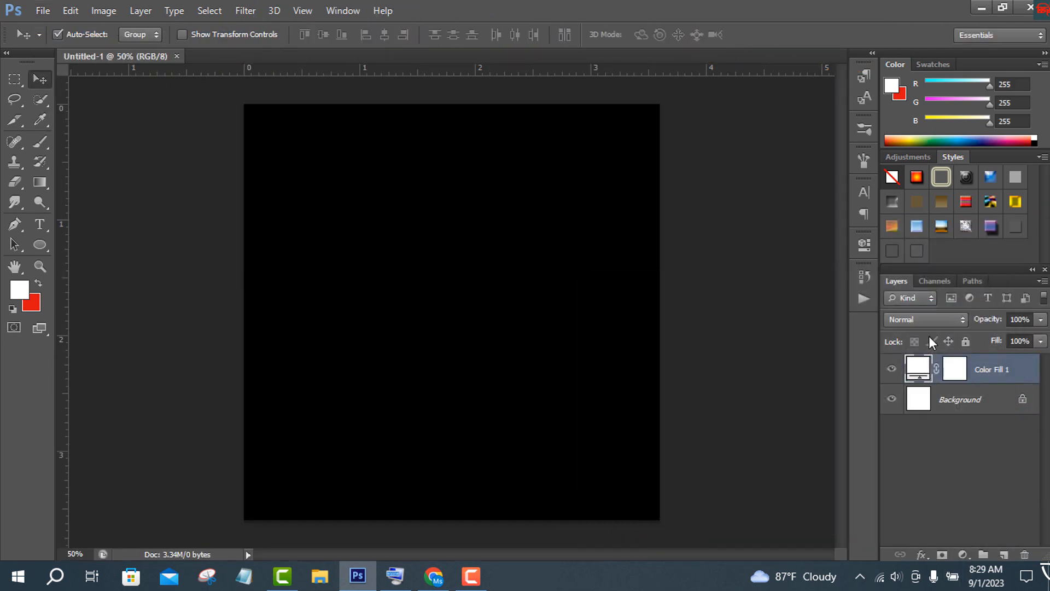
Draw a thin vertical white rectangle, about 8 × 92 px, slightly above the canvas centre
{"action": "left_click", "coordinate": [36, 249]}
{"action": "left_click", "coordinate": [87, 241]}
{"action": "left_click_drag", "start_coordinate": [442, 260], "coordinate": [439, 295]}
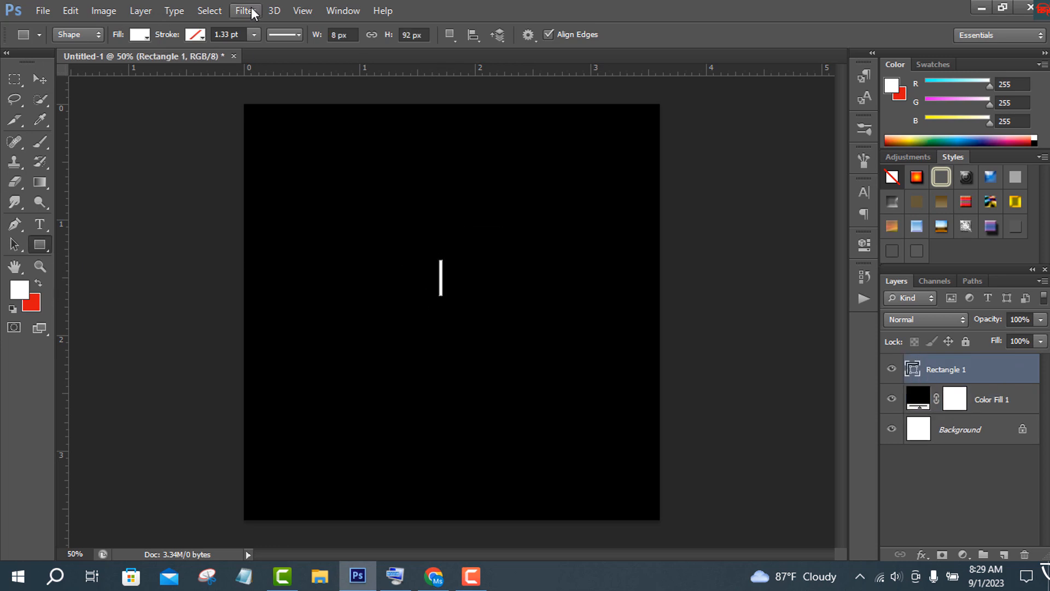
Rasterize the white rectangle and apply the Wind filter to it, using the Wind method from the left
{"action": "left_click", "coordinate": [245, 11]}
{"action": "mouse_move", "coordinate": [310, 260]}
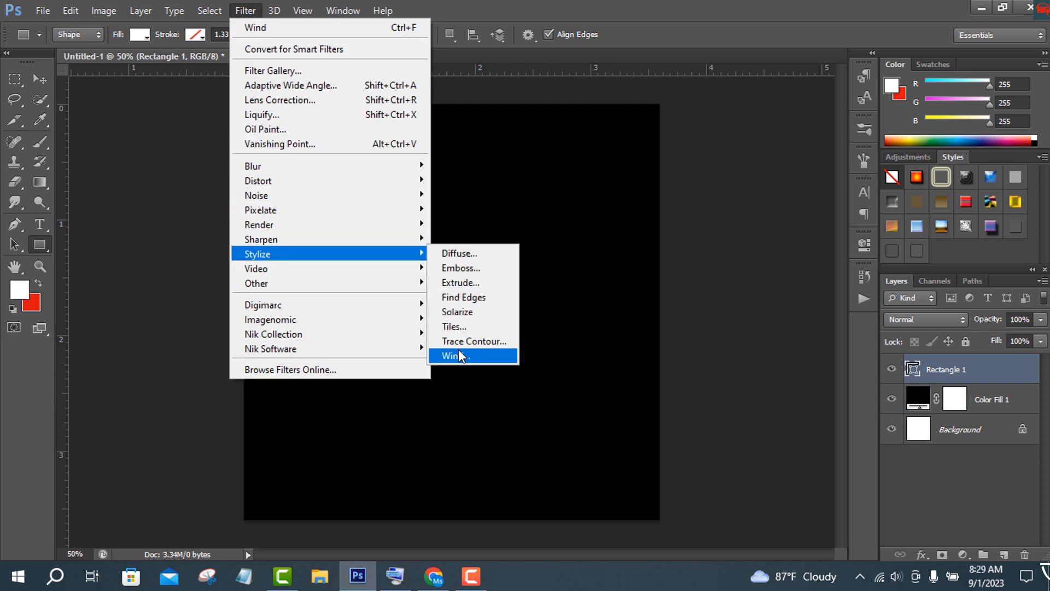
{"action": "left_click", "coordinate": [459, 354]}
{"action": "left_click", "coordinate": [496, 226]}
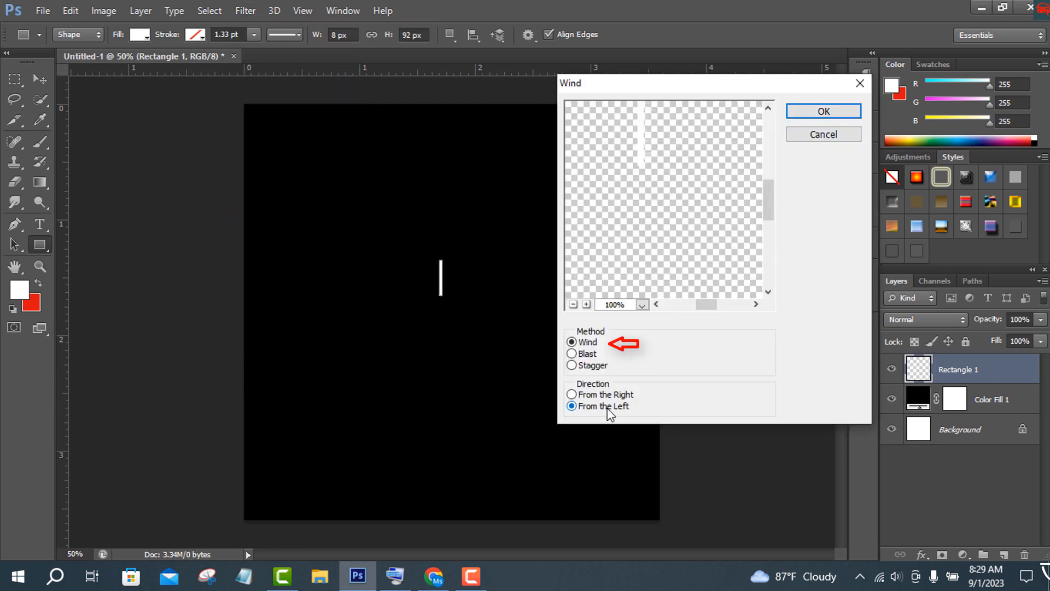
{"action": "left_click", "coordinate": [816, 115]}
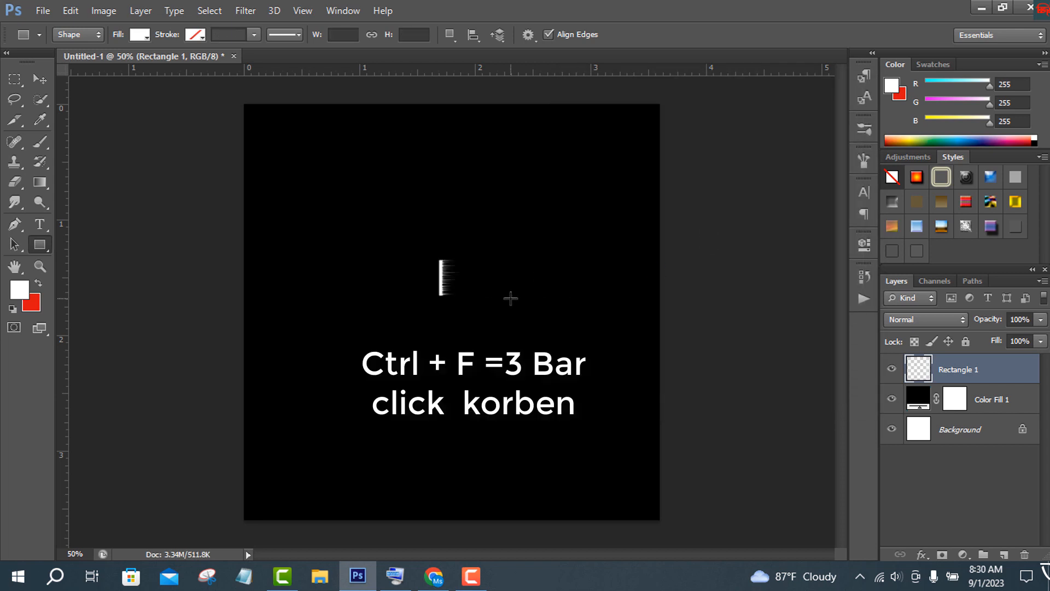
Reapply the Wind filter three more times to lengthen the streaks on the rectangle
{"action": "key", "text": "ctrl+f"}
{"action": "key", "text": "ctrl+f"}
{"action": "key", "text": "ctrl+f"}
Warp the streaked rectangle into a petal with a rounded, bulging left end and a narrow crossed tail on the right
{"action": "left_click", "coordinate": [39, 78]}
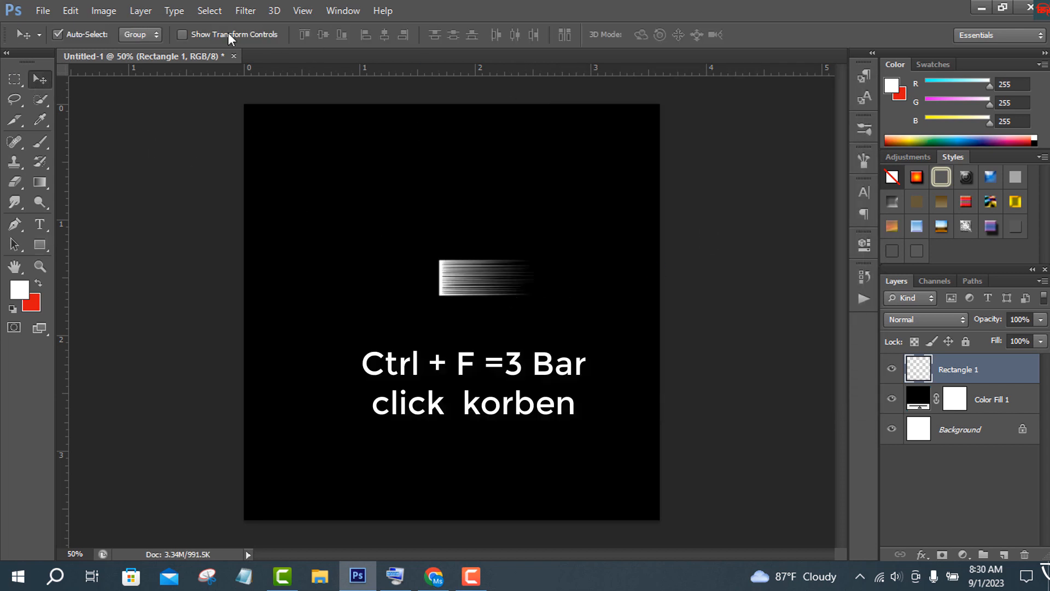
{"action": "left_click", "coordinate": [183, 34]}
{"action": "key", "text": "ctrl+t"}
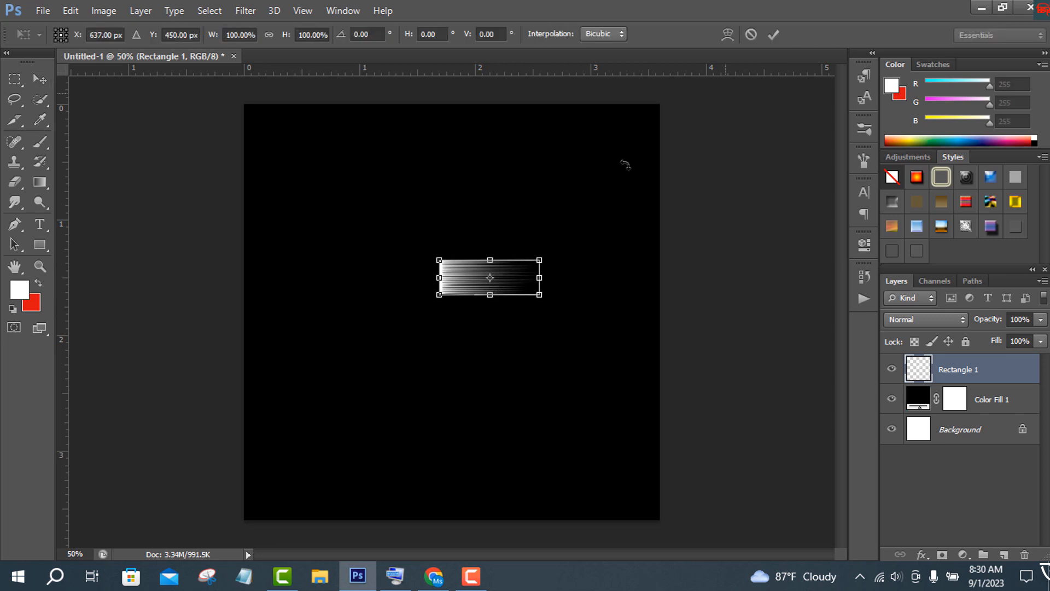
{"action": "left_click", "coordinate": [727, 35]}
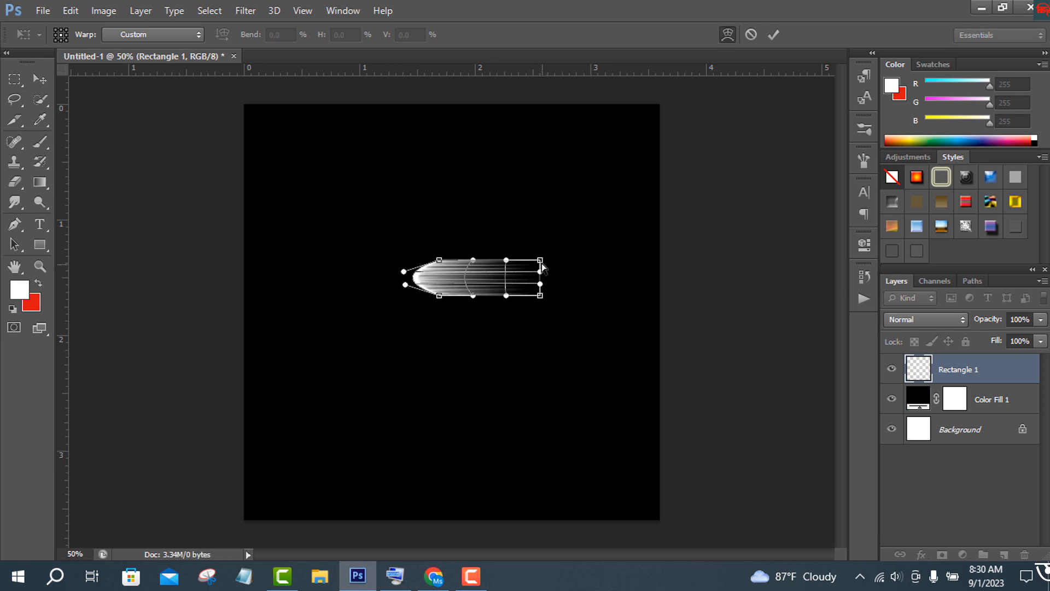
{"action": "mouse_move", "coordinate": [541, 296]}
{"action": "left_mouse_down"}
{"action": "mouse_move", "coordinate": [571, 247]}
{"action": "mouse_move", "coordinate": [543, 275]}
{"action": "mouse_move", "coordinate": [547, 301]}
{"action": "left_mouse_up"}
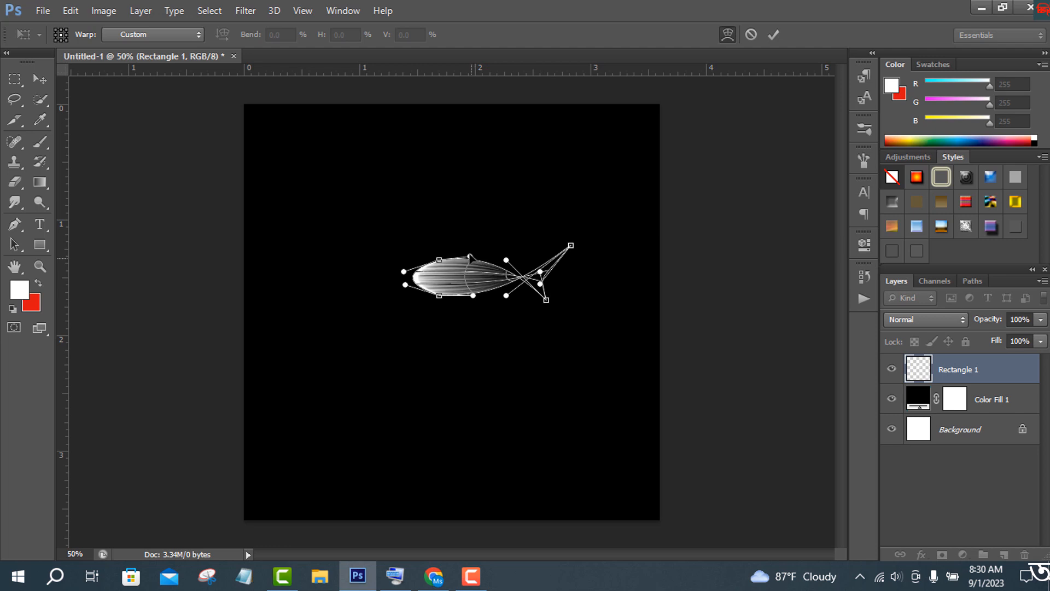
{"action": "left_click_drag", "start_coordinate": [471, 257], "coordinate": [437, 253]}
{"action": "left_click_drag", "start_coordinate": [506, 295], "coordinate": [502, 291]}
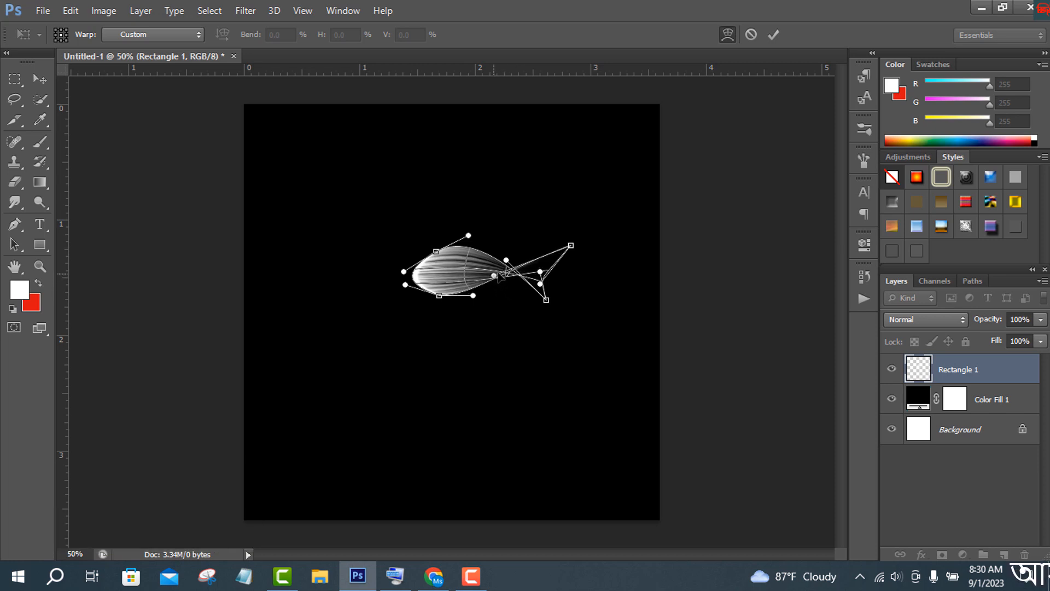
{"action": "left_click", "coordinate": [773, 34]}
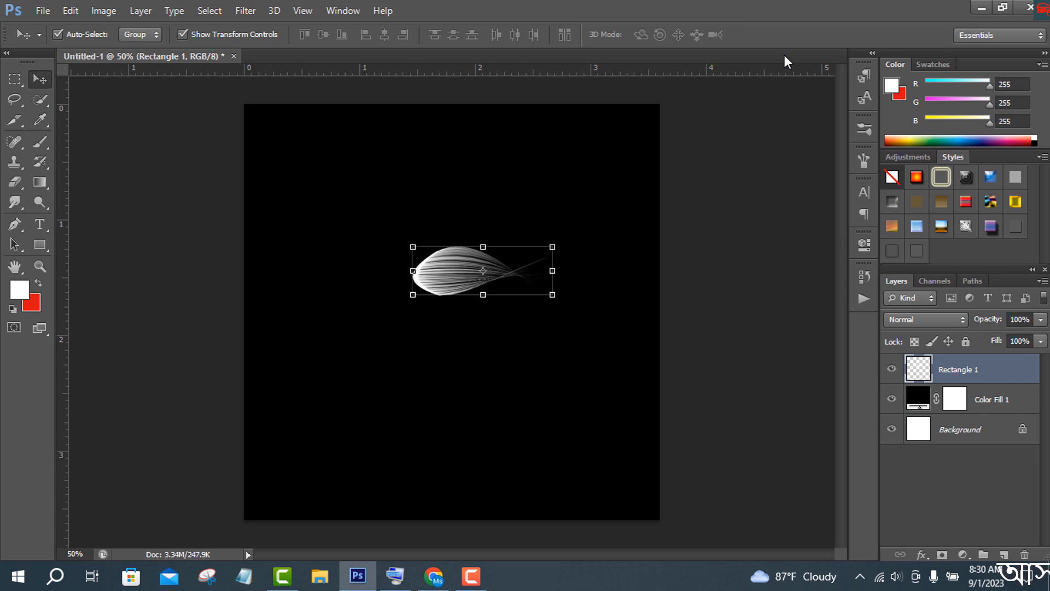
Add a Gradient Overlay to the petal layer using the violet-to-pink preset gradient
{"action": "double_click", "coordinate": [997, 370]}
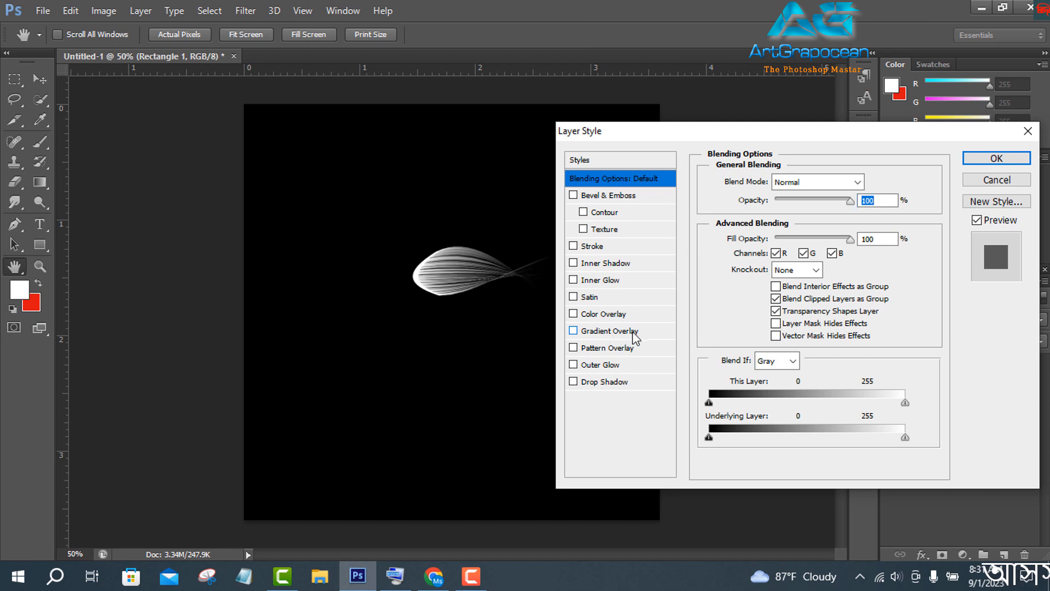
{"action": "left_click", "coordinate": [635, 331]}
{"action": "left_click", "coordinate": [810, 226]}
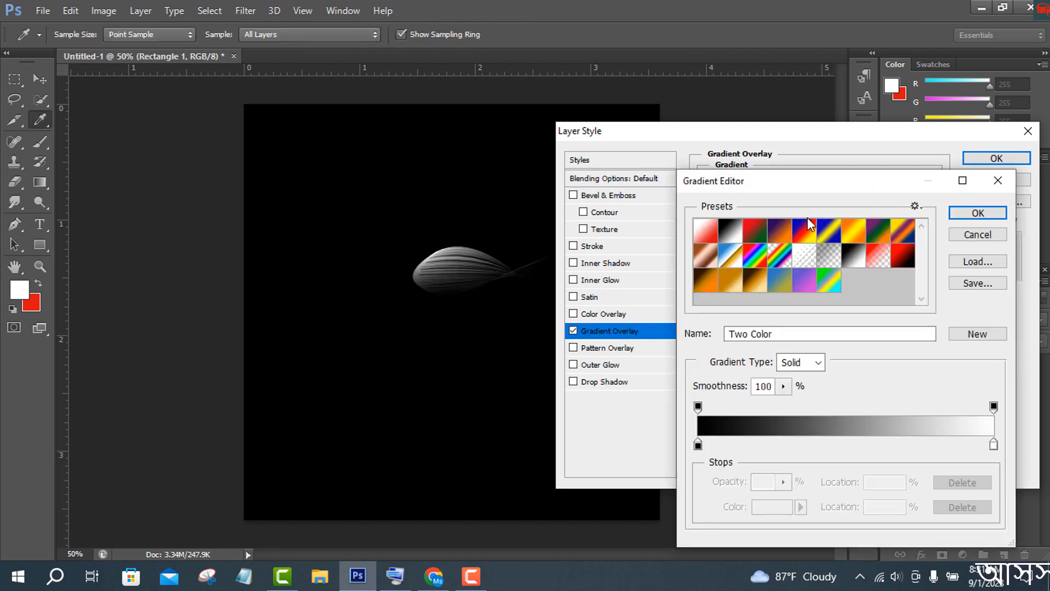
{"action": "left_click", "coordinate": [730, 288]}
{"action": "left_click", "coordinate": [804, 287]}
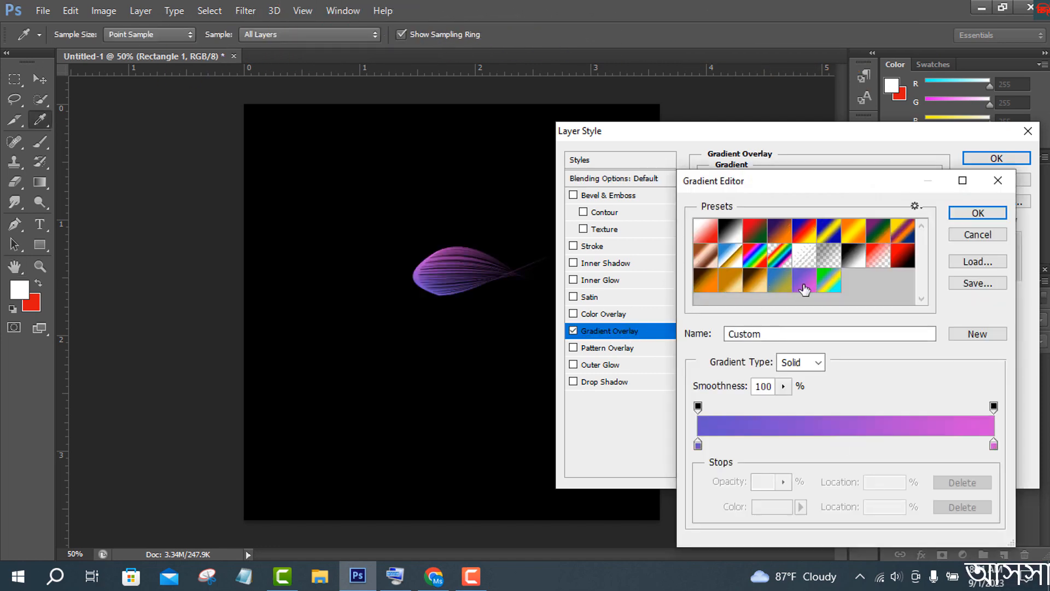
{"action": "left_click", "coordinate": [978, 213]}
{"action": "left_click", "coordinate": [997, 158]}
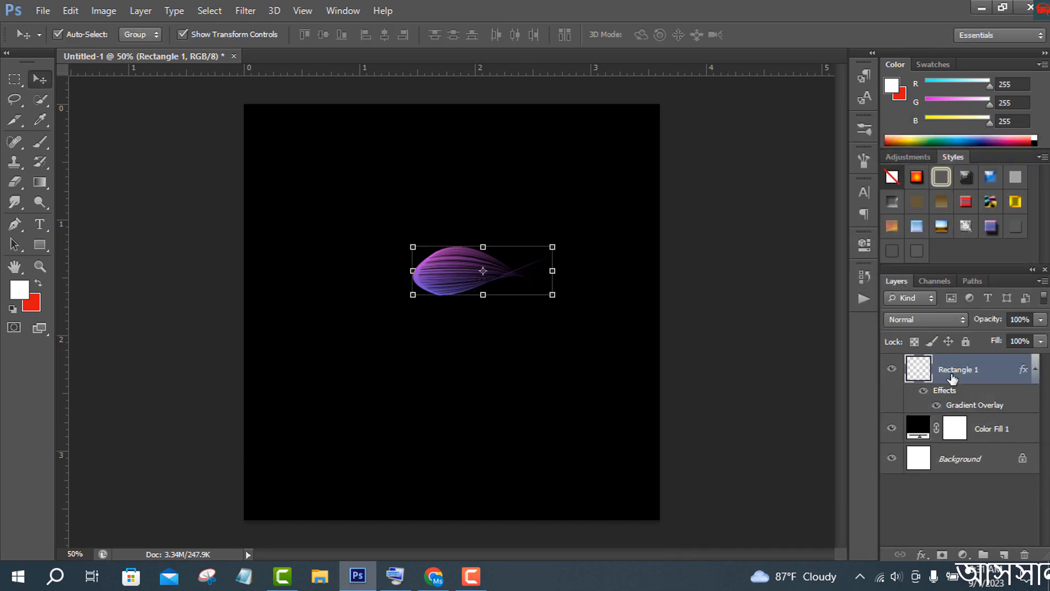
Duplicate the petal layer and rotate the copy 30° about the midpoint of its bounding box's right edge
{"action": "left_click_drag", "start_coordinate": [941, 372], "coordinate": [1005, 554]}
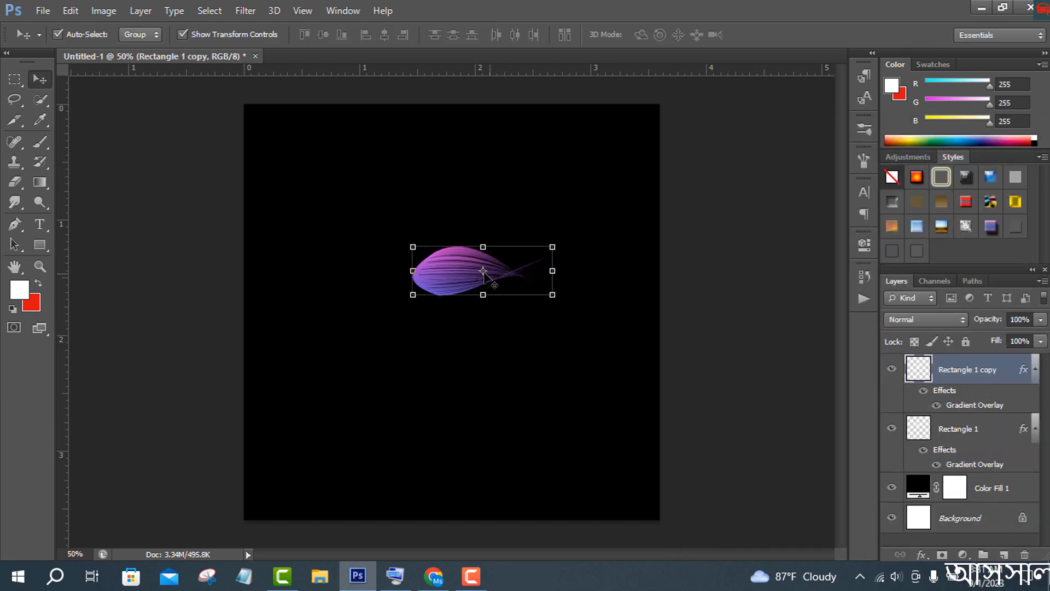
{"action": "key", "text": "ctrl+t"}
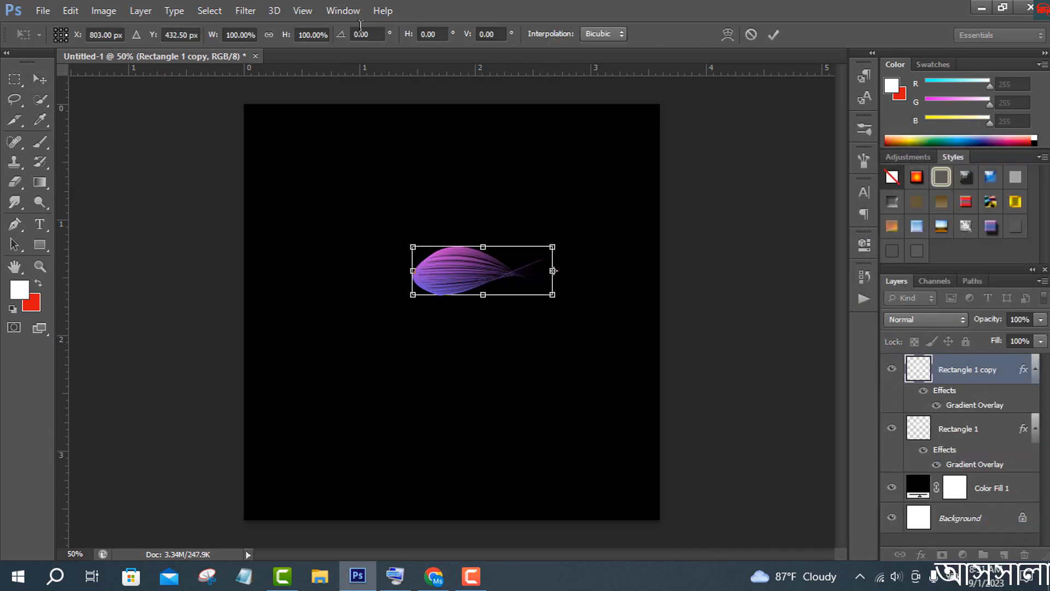
{"action": "left_click", "coordinate": [354, 34]}
{"action": "left_click", "coordinate": [395, 576]}
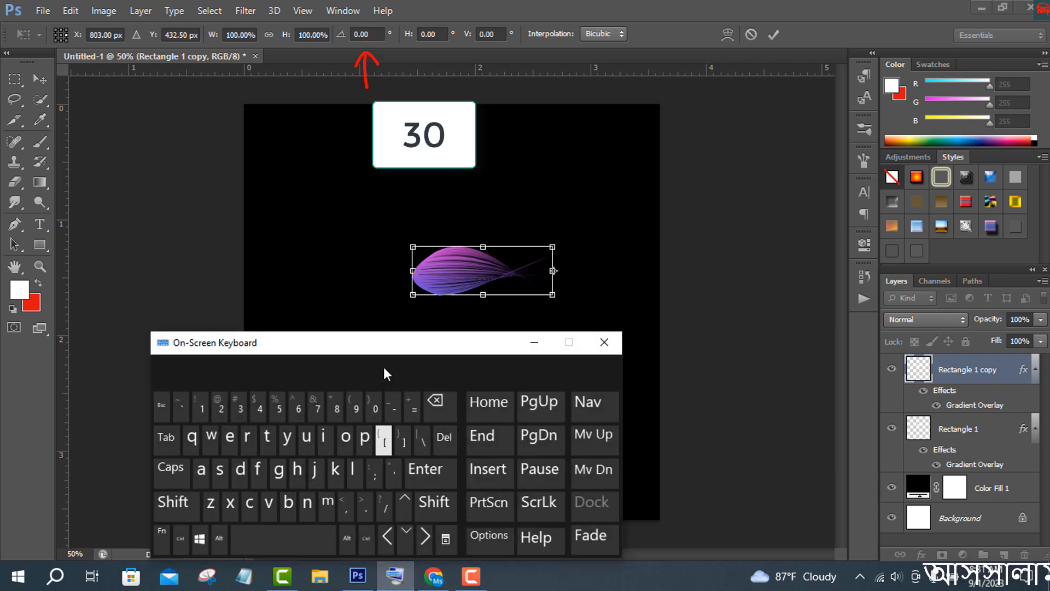
{"action": "left_click", "coordinate": [376, 31]}
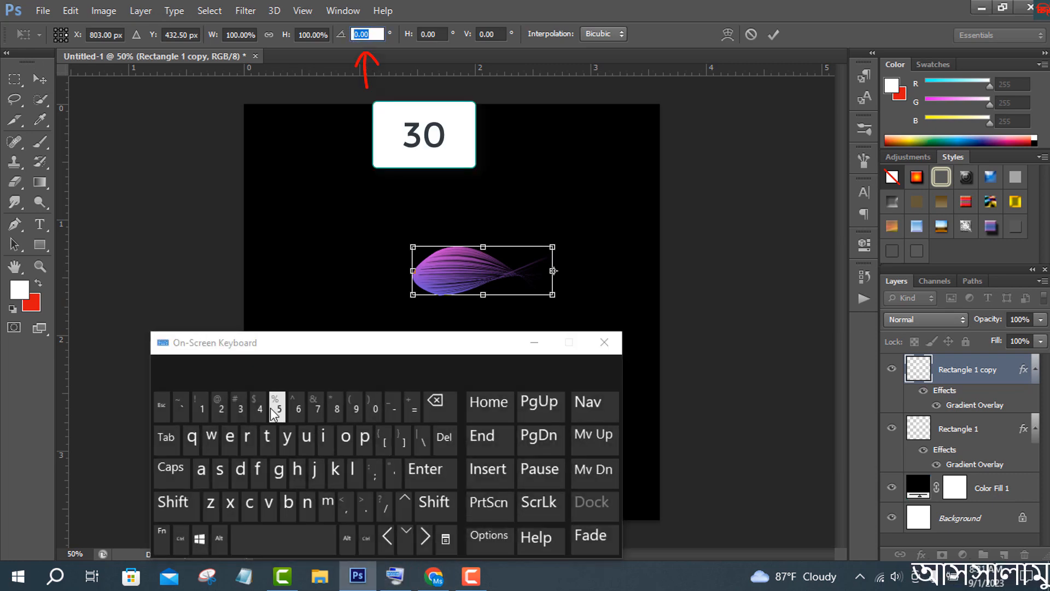
{"action": "left_click", "coordinate": [241, 408]}
{"action": "left_click", "coordinate": [376, 408]}
{"action": "left_click", "coordinate": [535, 342]}
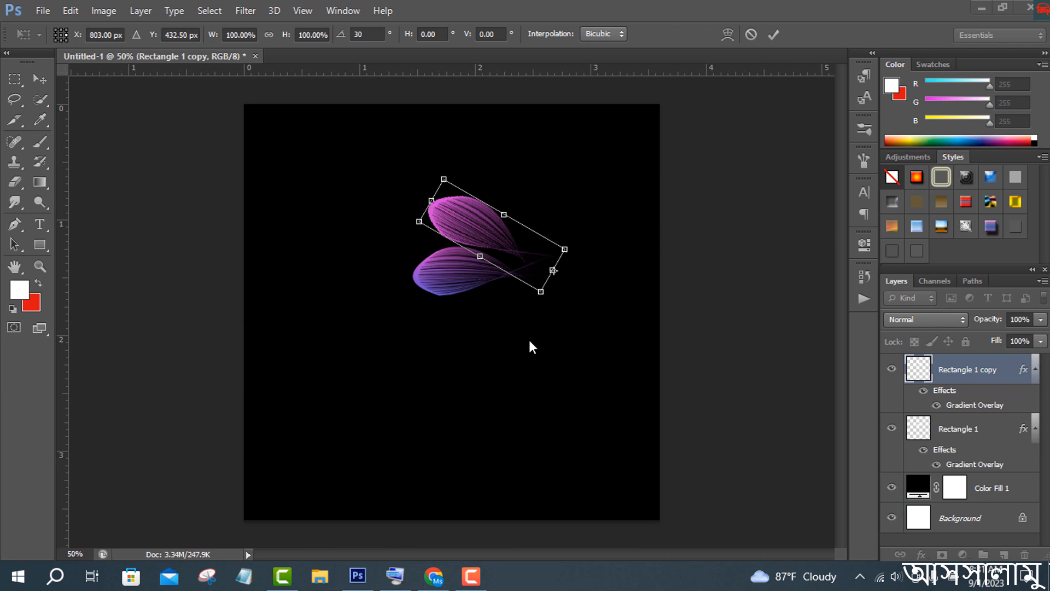
{"action": "left_click", "coordinate": [773, 37]}
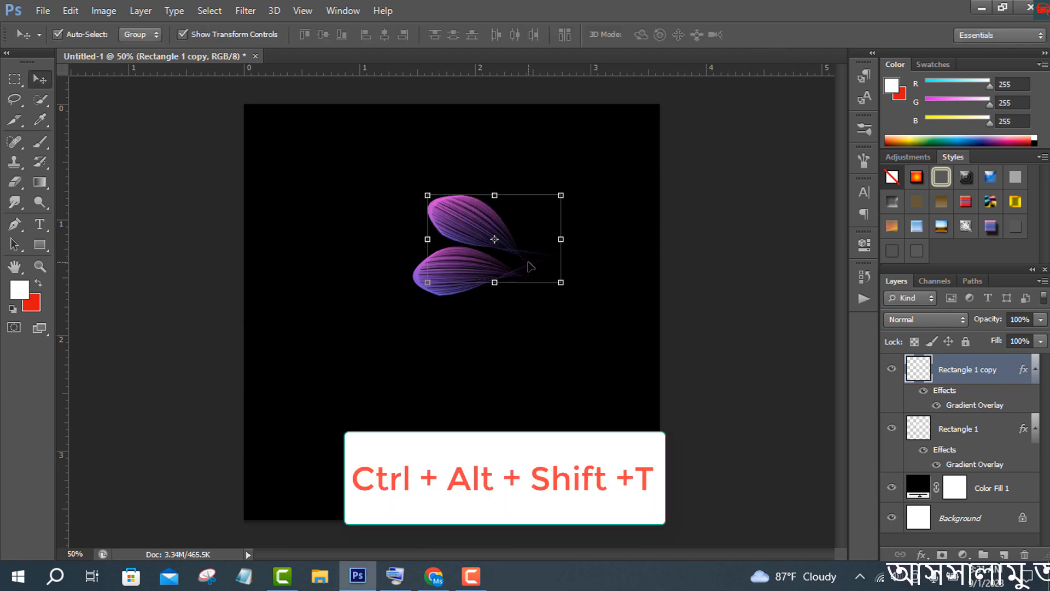
Repeat the 30° rotation with duplication ten more times to complete a twelve-petal flower
{"action": "key", "text": "ctrl+alt+shift+t"}
{"action": "key", "text": "ctrl+alt+shift+t"}
{"action": "key", "text": "ctrl+alt+shift+t"}
{"action": "key", "text": "ctrl+alt+shift+t"}
{"action": "key", "text": "ctrl+alt+shift+t"}
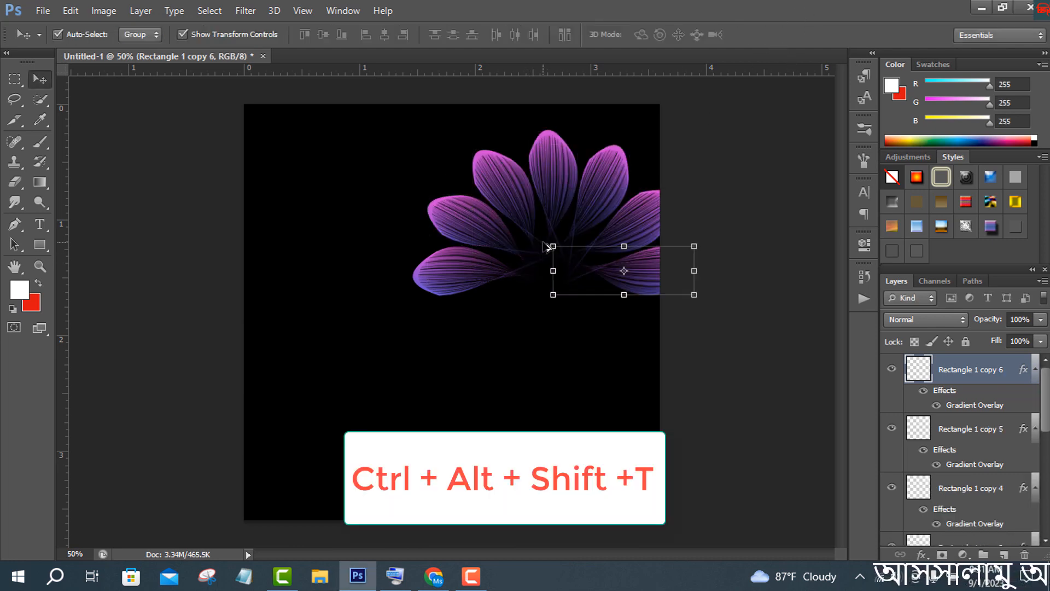
{"action": "key", "text": "ctrl+alt+shift+t"}
{"action": "key", "text": "ctrl+alt+shift+t"}
{"action": "key", "text": "ctrl+alt+shift+t"}
{"action": "key", "text": "ctrl+alt+shift+t"}
{"action": "key", "text": "ctrl+alt+shift+t"}
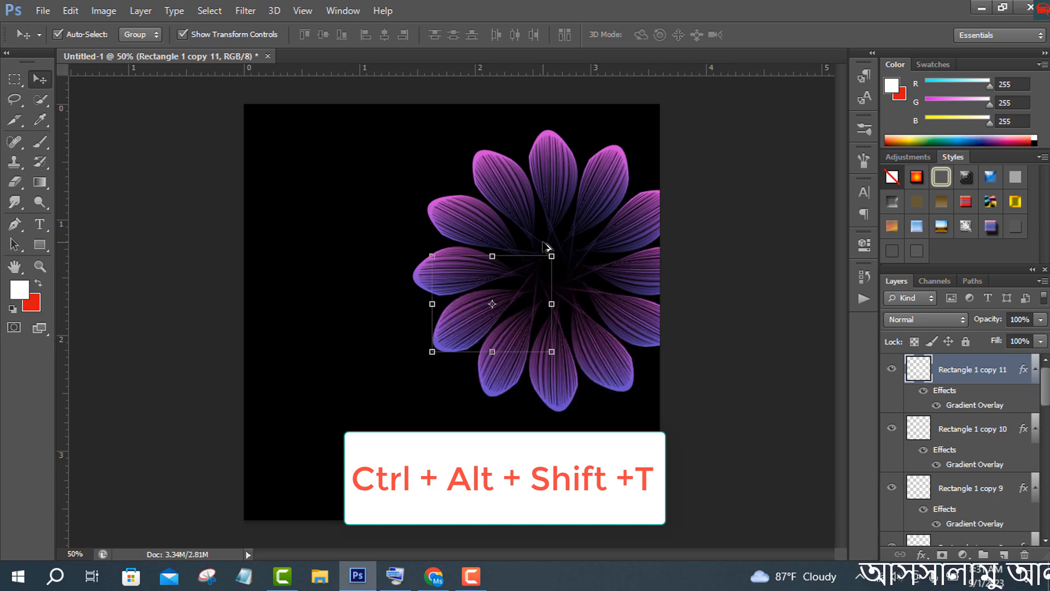
Select all the petal layers from the last copy down to Rectangle 1 and group them
{"action": "scroll", "coordinate": [1003, 371], "scroll_direction": "down", "scroll_amount": 10}
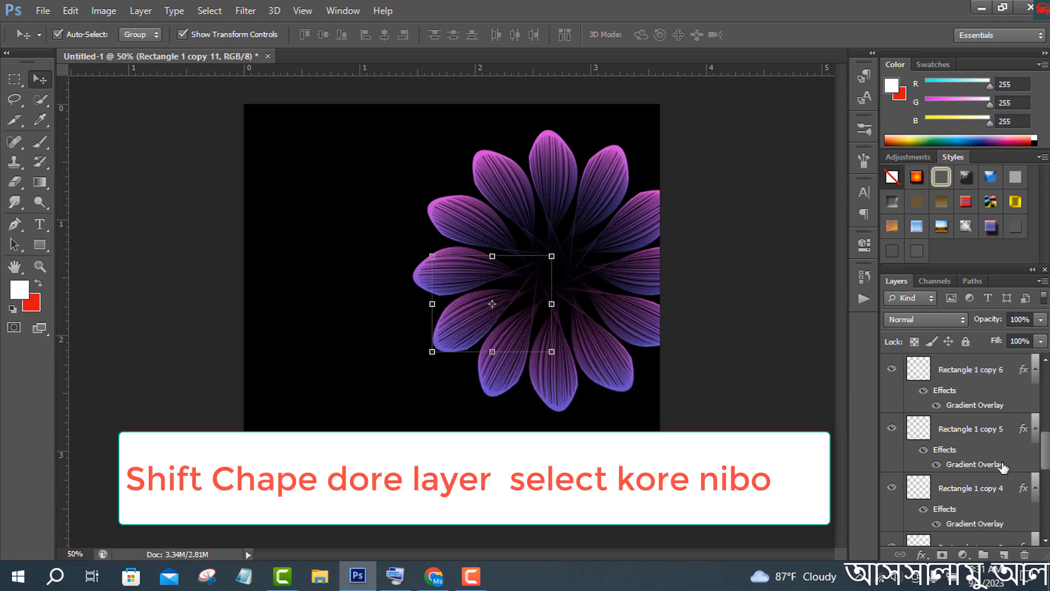
{"action": "left_click", "coordinate": [977, 463], "text": "shift"}
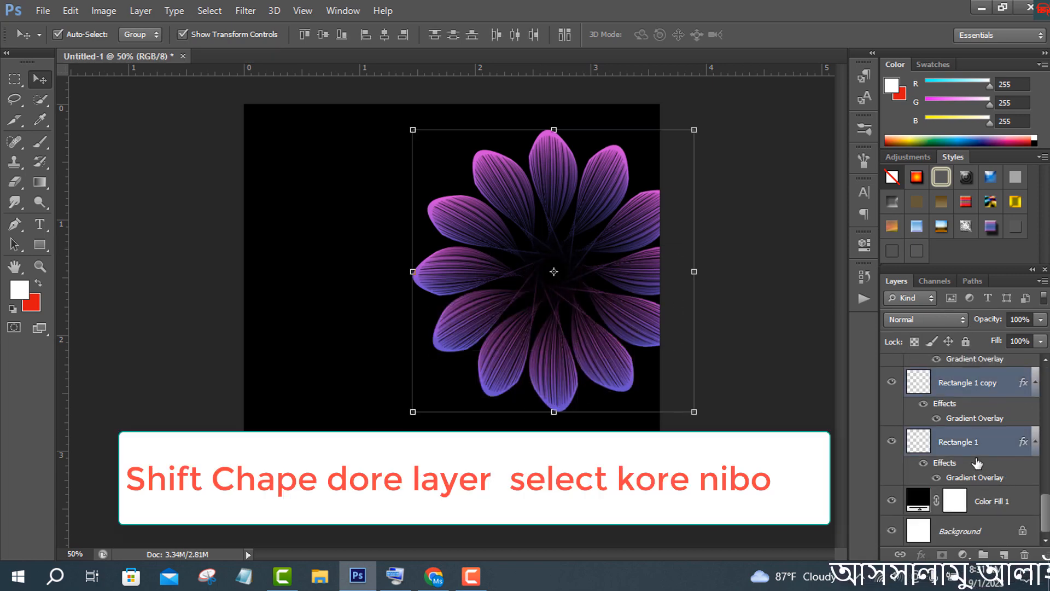
{"action": "key", "text": "ctrl+g"}
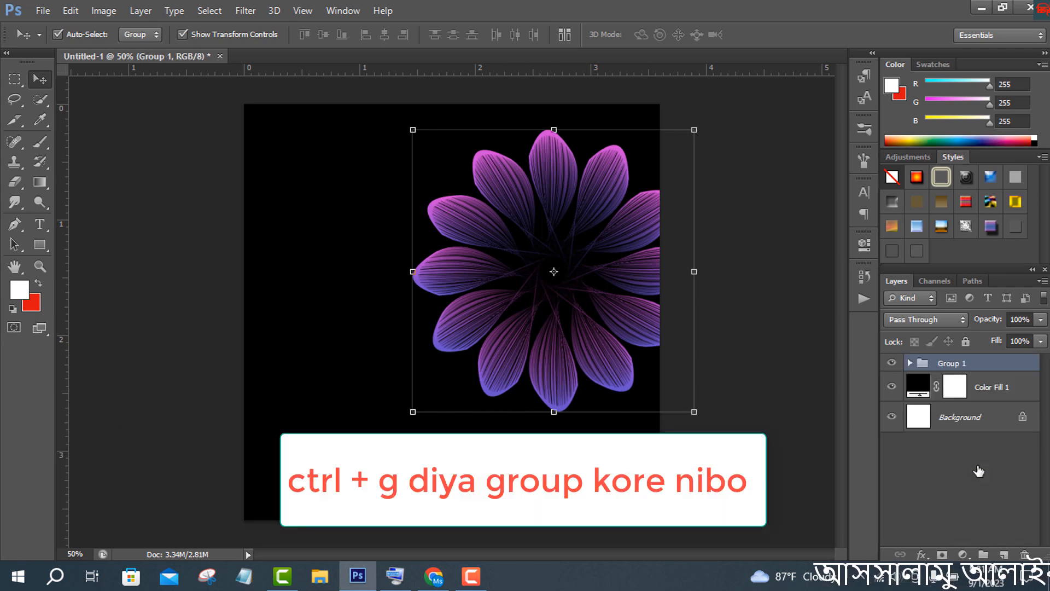
Move the flower group down and left so the whole flower sits near the middle of the canvas
{"action": "left_click", "coordinate": [627, 296]}
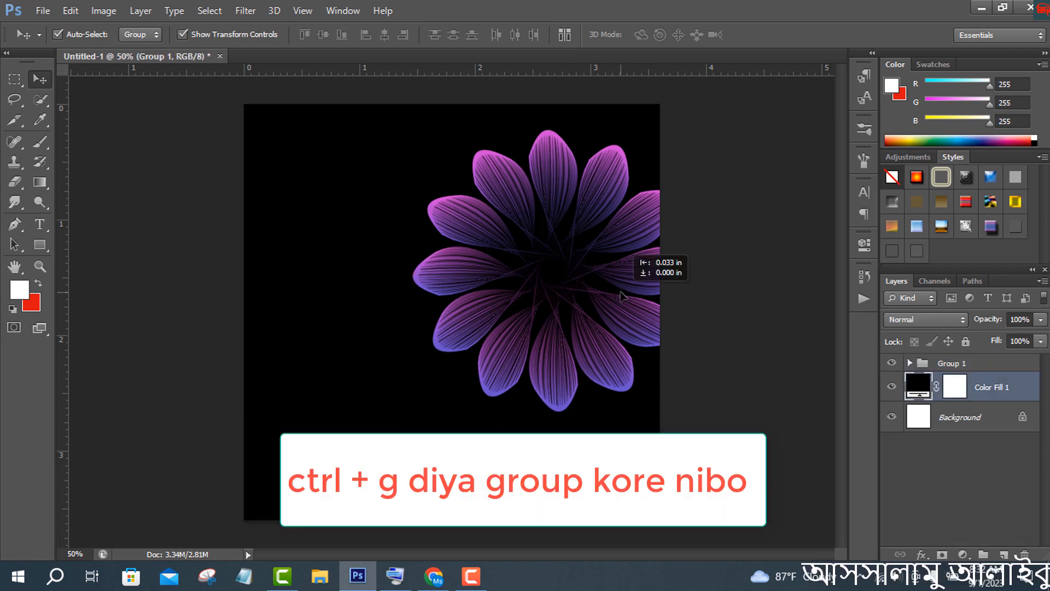
{"action": "left_click", "coordinate": [941, 365]}
{"action": "key", "text": "ctrl+t"}
{"action": "left_click_drag", "start_coordinate": [595, 280], "coordinate": [499, 347]}
{"action": "left_click", "coordinate": [773, 35]}
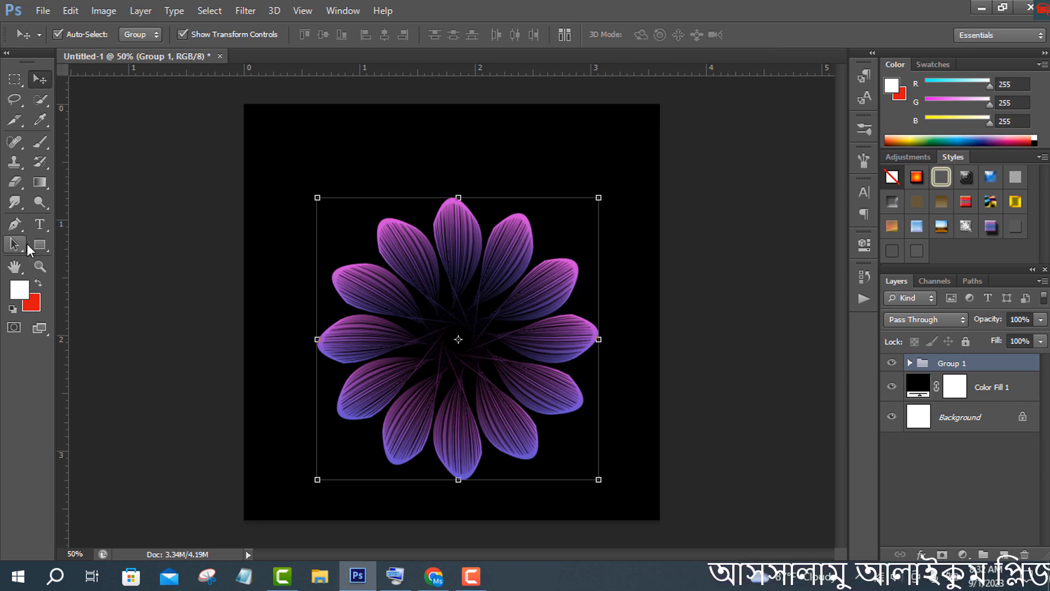
Draw a white vertical rounded rectangle, about 10 × 546 px with 50 px radius, from the canvas top edge toward the flower's centre
{"action": "left_click_drag", "start_coordinate": [38, 244], "coordinate": [86, 250]}
{"action": "left_click", "coordinate": [90, 256]}
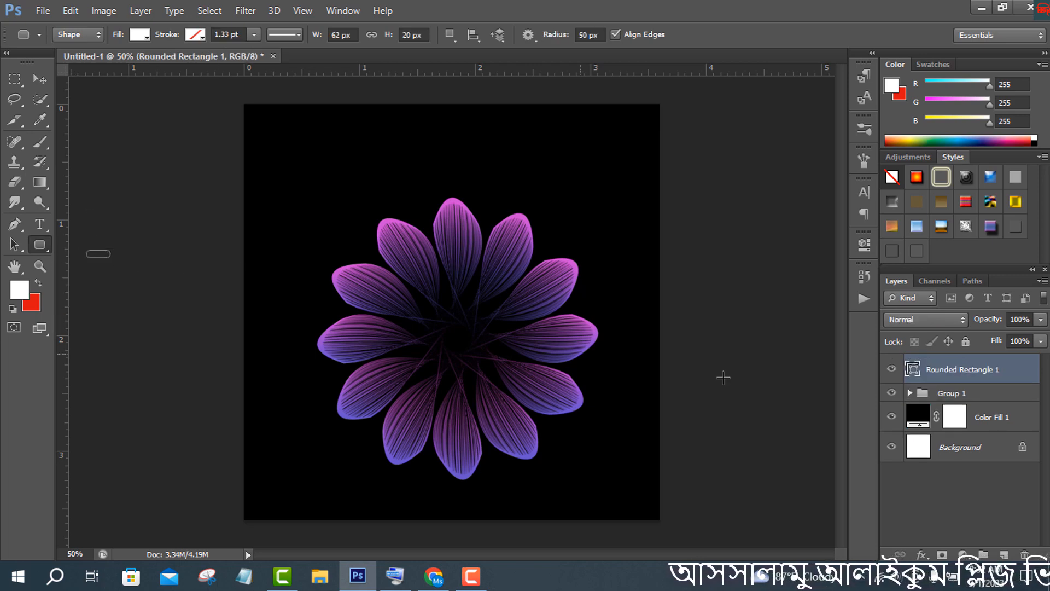
{"action": "left_click_drag", "start_coordinate": [1022, 551], "coordinate": [1024, 555]}
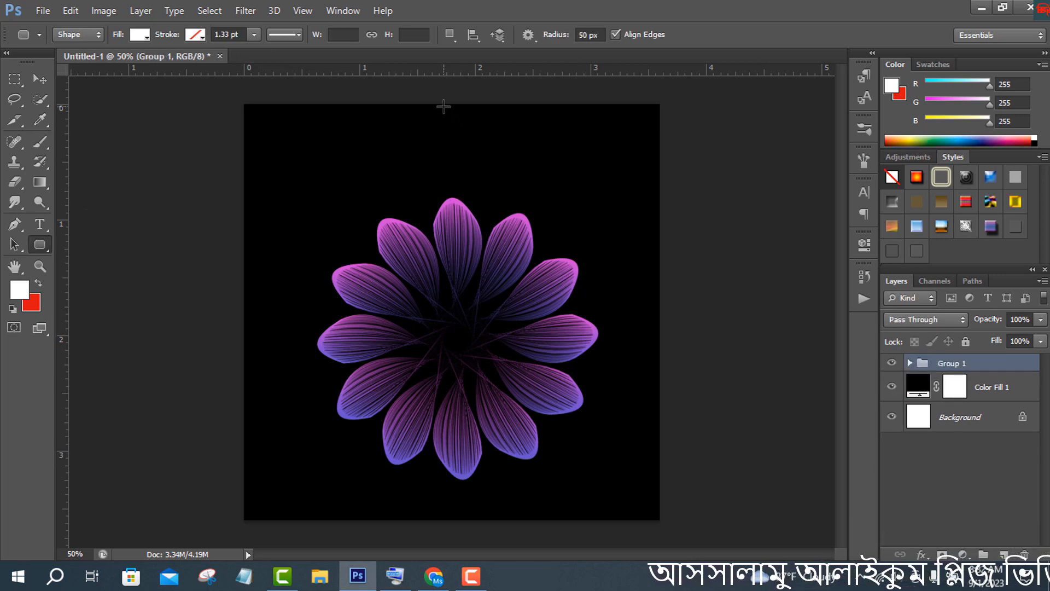
{"action": "left_click_drag", "start_coordinate": [444, 107], "coordinate": [447, 316]}
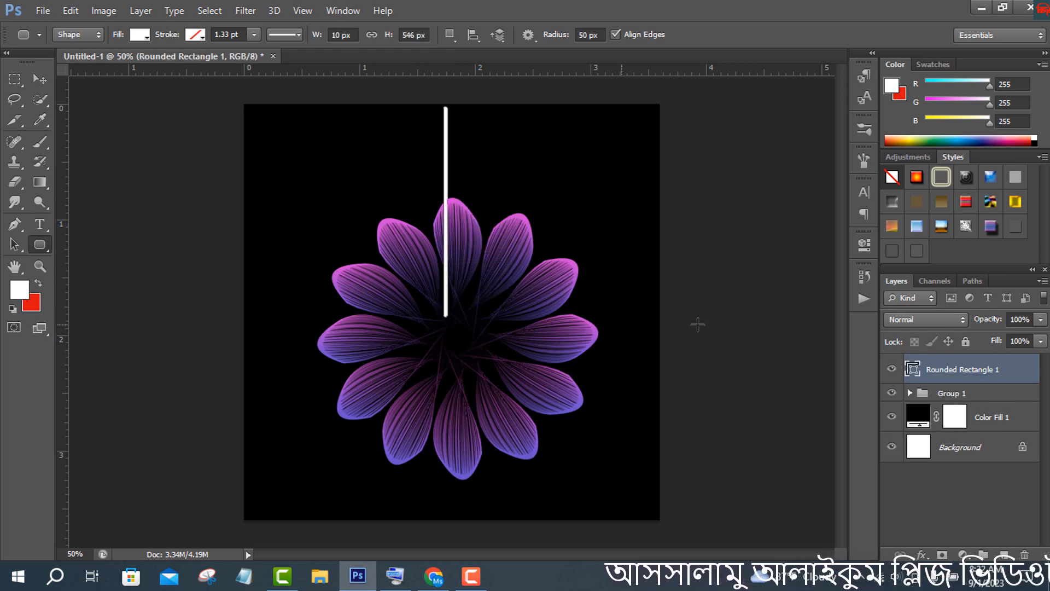
Shift the white bar slightly right to line up with the flower's centre and place its layer below the flower group
{"action": "left_click", "coordinate": [42, 81]}
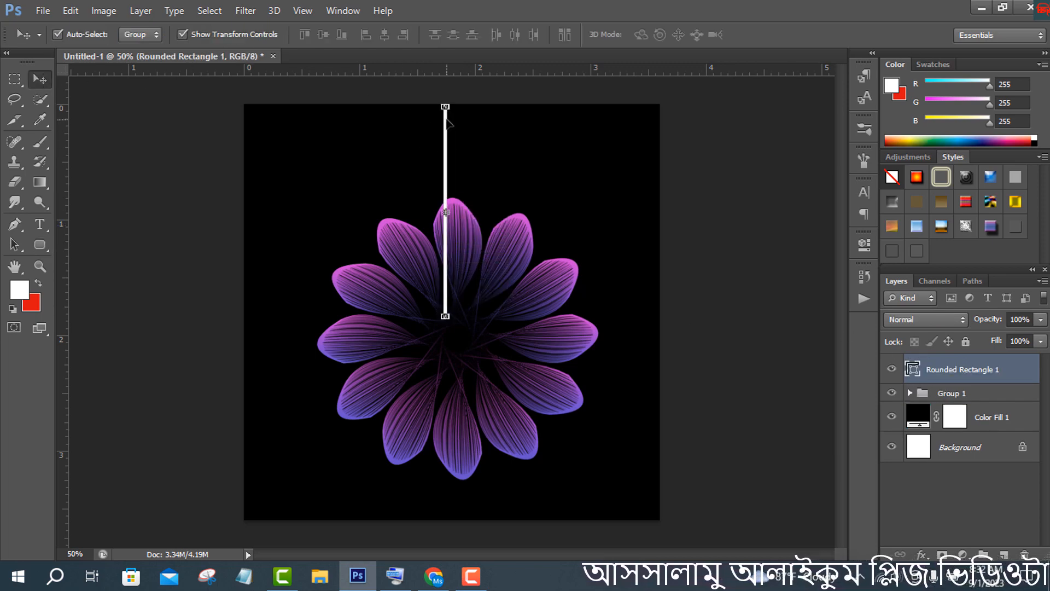
{"action": "left_click_drag", "start_coordinate": [448, 122], "coordinate": [457, 122]}
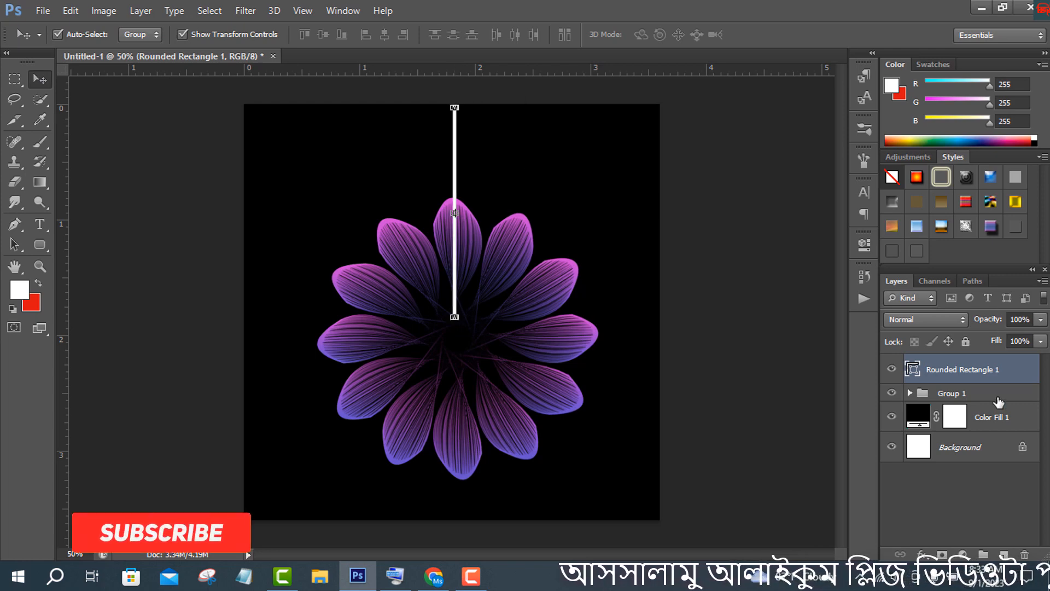
{"action": "left_click", "coordinate": [999, 403]}
{"action": "left_click_drag", "start_coordinate": [997, 368], "coordinate": [988, 389]}
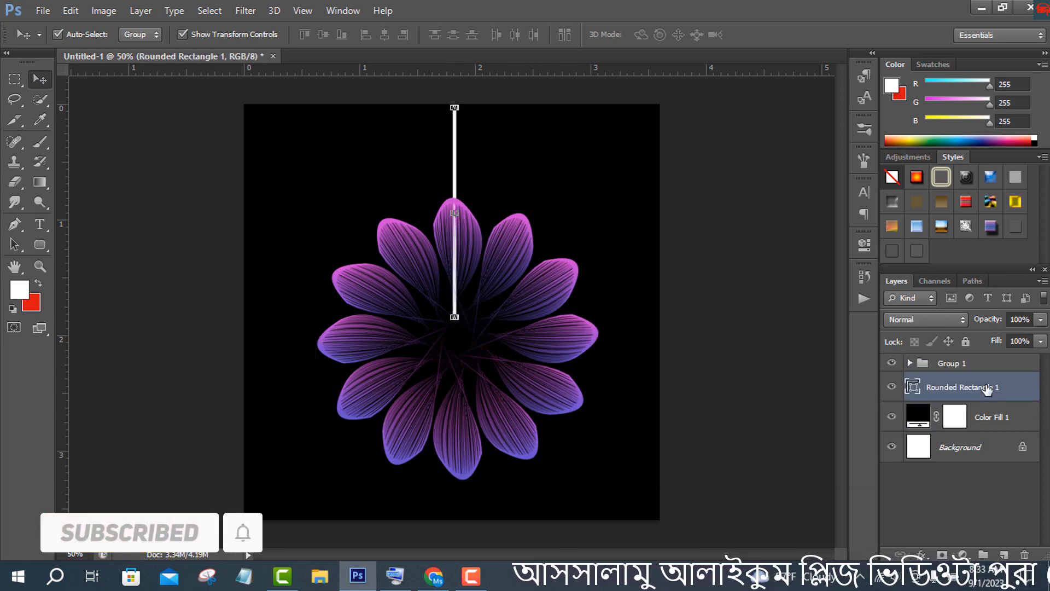
Paint one soft white 257 px brush dab on a new layer above the flower group and move it onto the flower's centre
{"action": "left_click", "coordinate": [40, 142]}
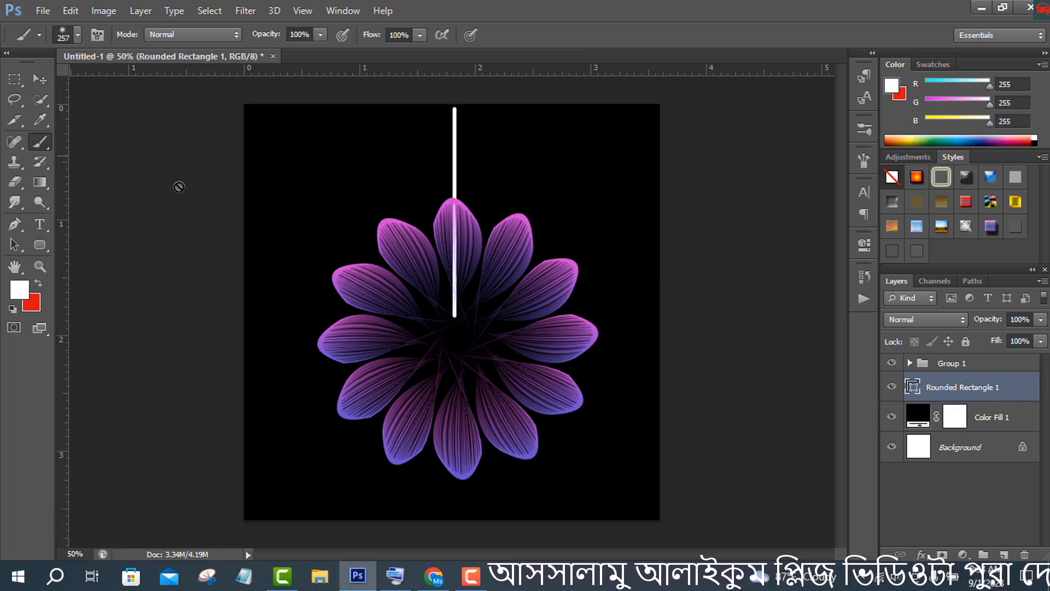
{"action": "left_click", "coordinate": [974, 364]}
{"action": "left_click", "coordinate": [991, 387]}
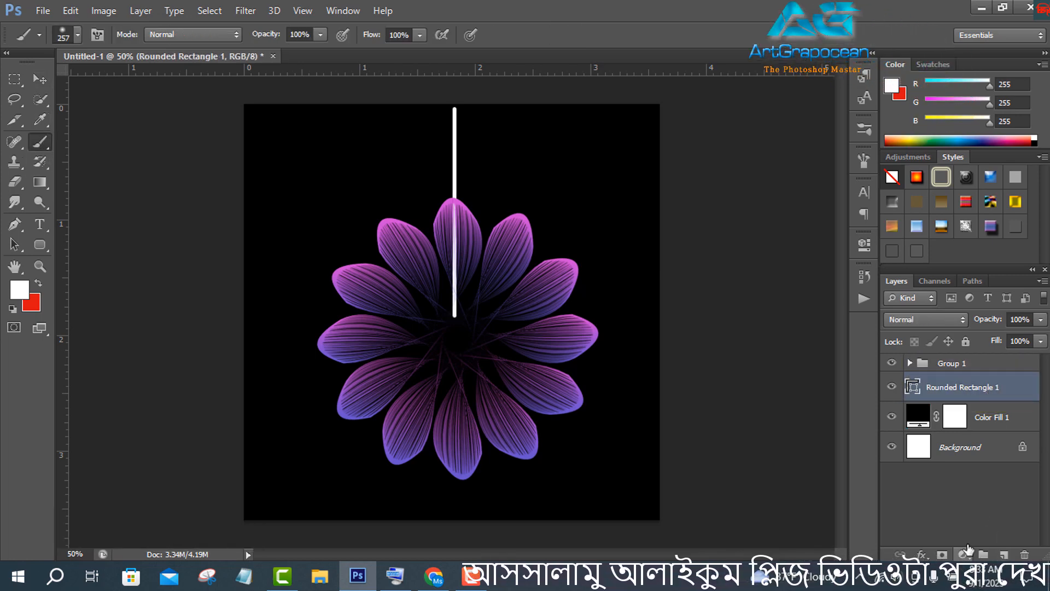
{"action": "left_click", "coordinate": [1007, 468]}
{"action": "key", "text": "ctrl+shift+alt+n"}
{"action": "left_click", "coordinate": [589, 205]}
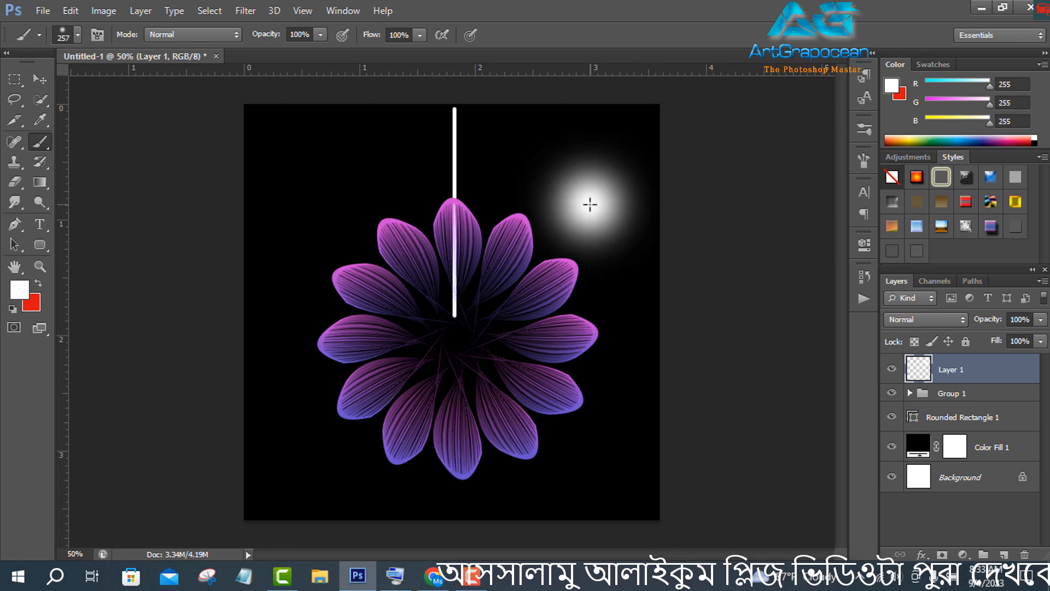
{"action": "left_click", "coordinate": [39, 79]}
{"action": "left_click_drag", "start_coordinate": [610, 226], "coordinate": [475, 343]}
Draw a small white circle with the Ellipse tool and move it onto the centre of the white glow
{"action": "left_click", "coordinate": [44, 244]}
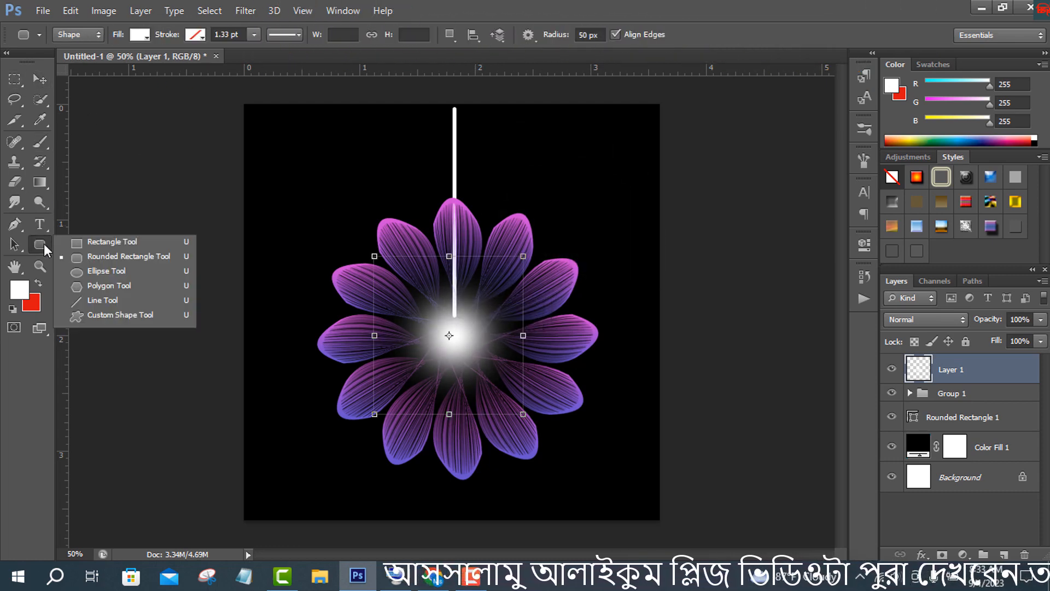
{"action": "left_click", "coordinate": [77, 274]}
{"action": "left_click_drag", "start_coordinate": [565, 170], "coordinate": [457, 339]}
{"action": "key", "text": "v"}
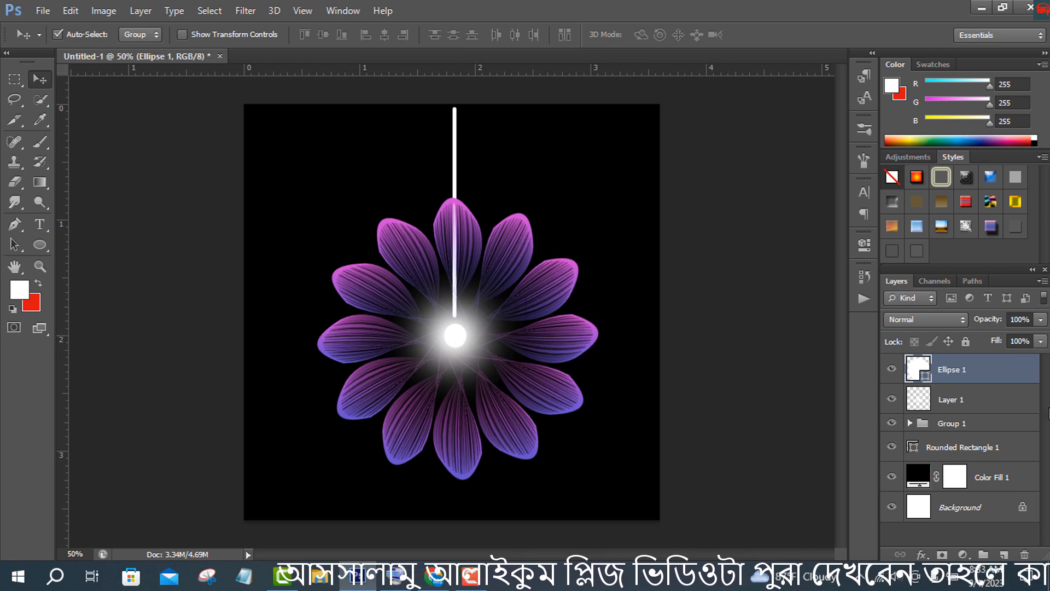
Stretch the lower end of the white rounded bar down slightly toward the circle at the flower's centre
{"action": "left_click", "coordinate": [974, 447]}
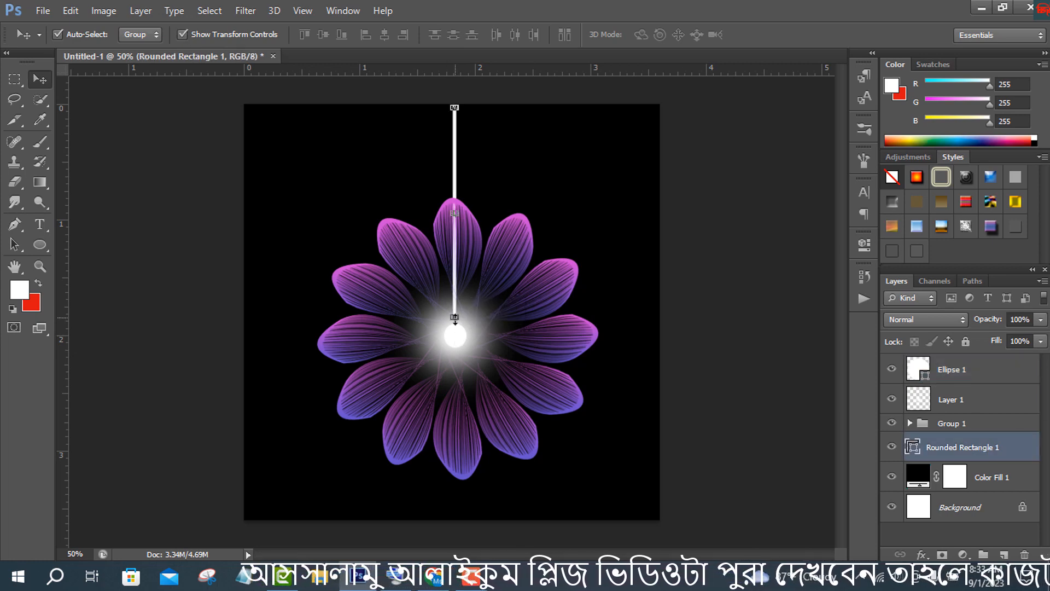
{"action": "key", "text": "ctrl+t"}
{"action": "left_click_drag", "start_coordinate": [457, 321], "coordinate": [457, 328]}
{"action": "left_click", "coordinate": [773, 35]}
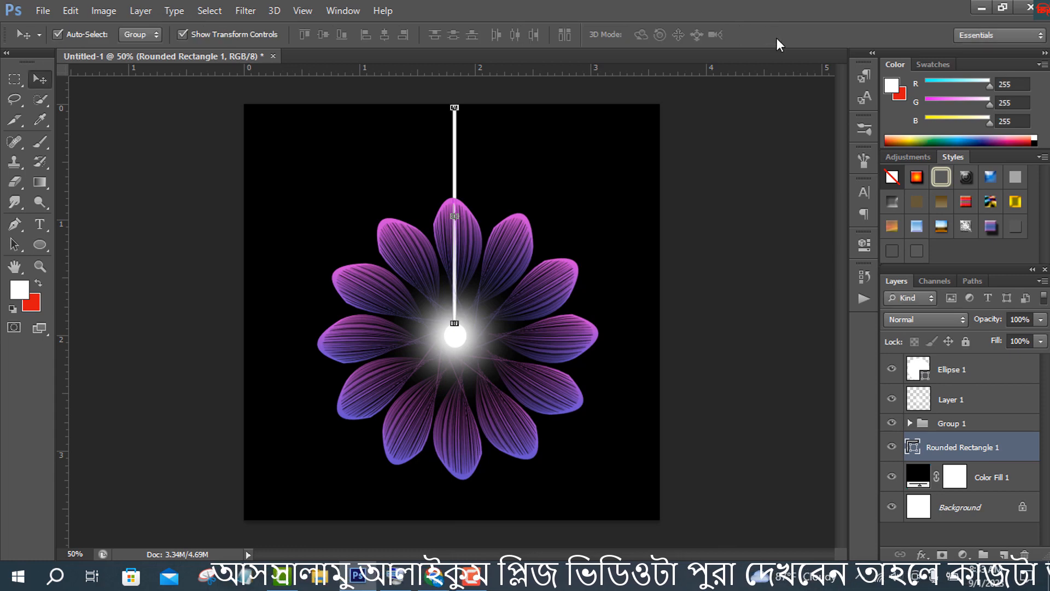
Hide the transform controls and use the on-screen keyboard to nudge the white circle slightly left and up in line with the bar
{"action": "left_click", "coordinate": [183, 37]}
{"action": "left_click", "coordinate": [395, 575]}
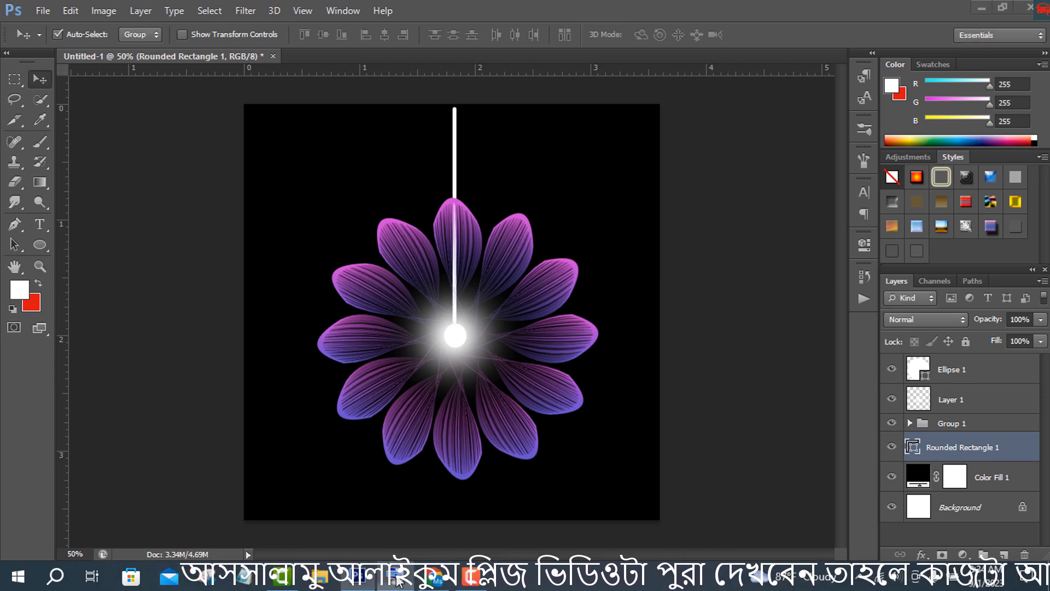
{"action": "left_click_drag", "start_coordinate": [395, 349], "coordinate": [399, 389]}
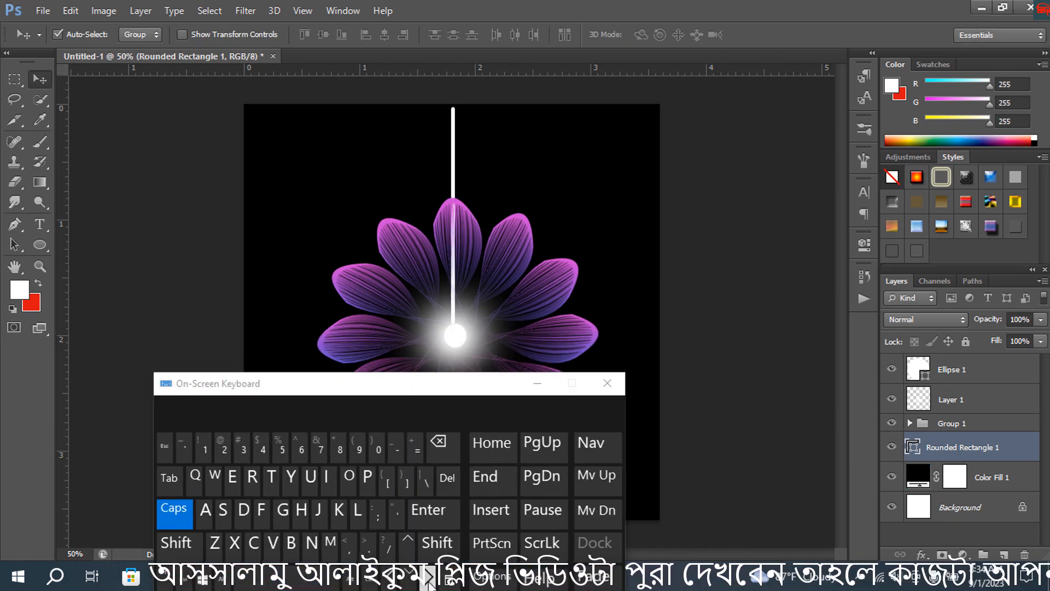
{"action": "left_click", "coordinate": [958, 399]}
{"action": "left_click", "coordinate": [964, 375]}
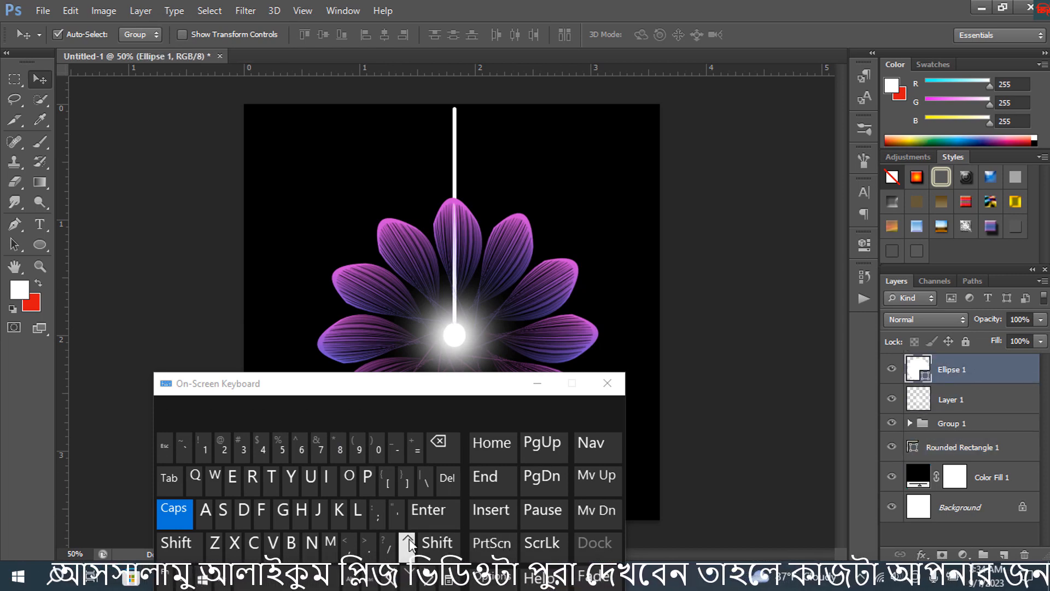
{"action": "left_click", "coordinate": [537, 384]}
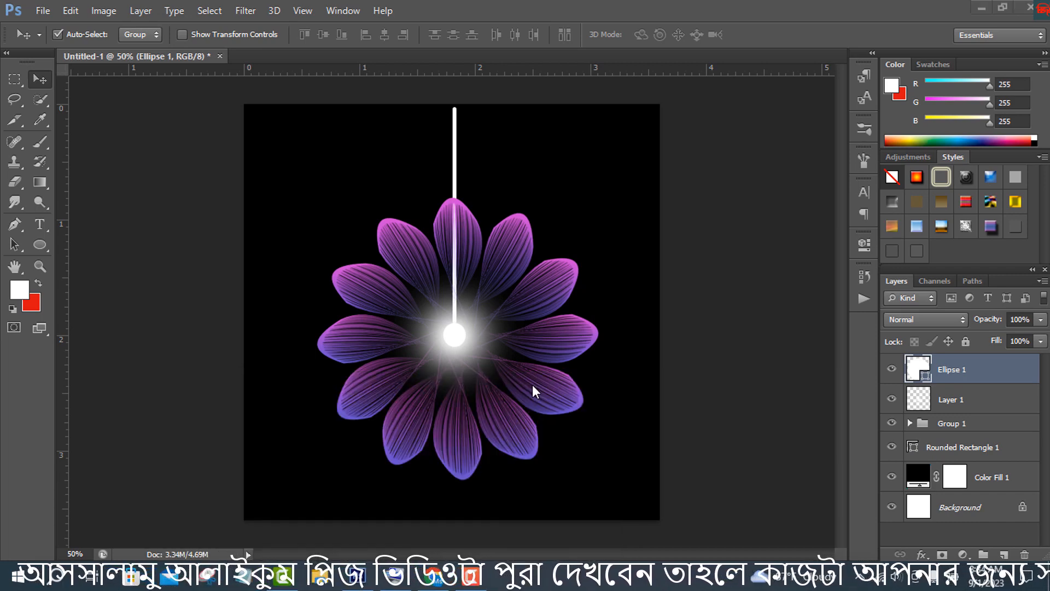
Apply a Gradient Overlay with the orange-yellow-orange preset to the Rounded Rectangle 1 bar
{"action": "left_click", "coordinate": [1022, 448]}
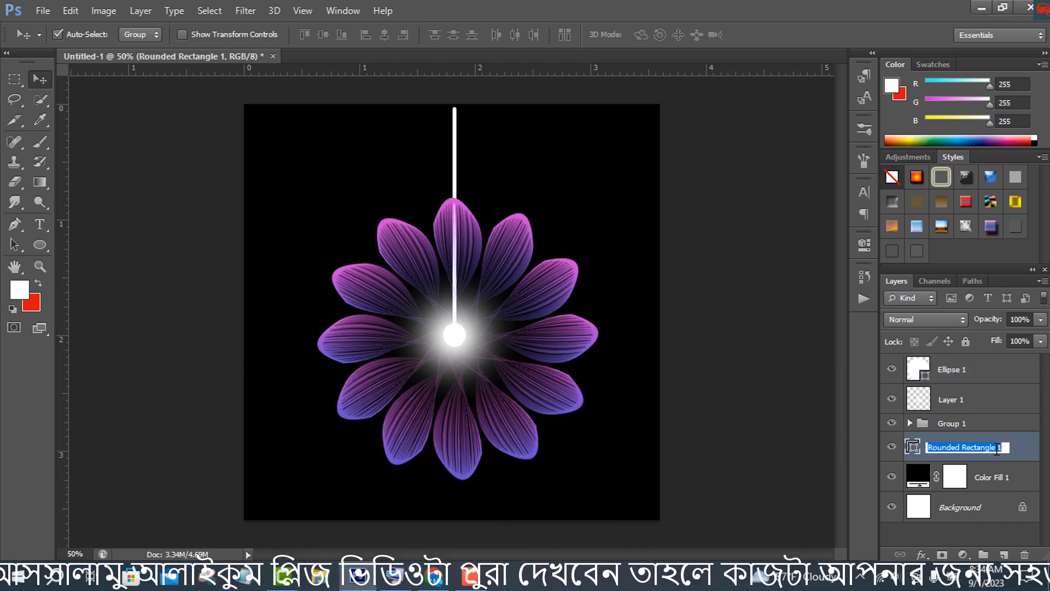
{"action": "double_click", "coordinate": [1025, 452]}
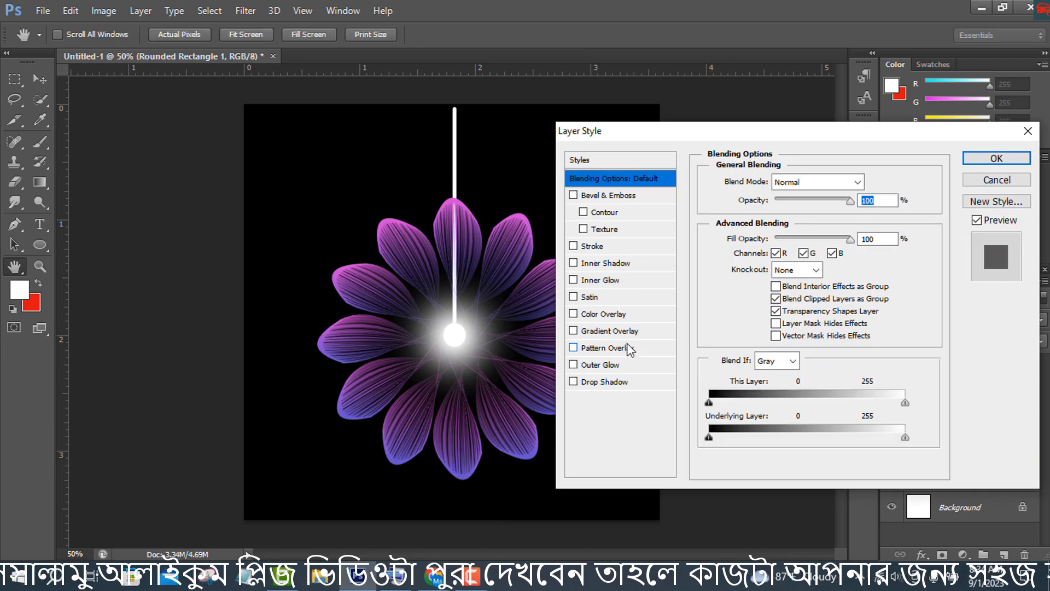
{"action": "left_click", "coordinate": [617, 330]}
{"action": "left_click", "coordinate": [815, 216]}
{"action": "left_click", "coordinate": [706, 255]}
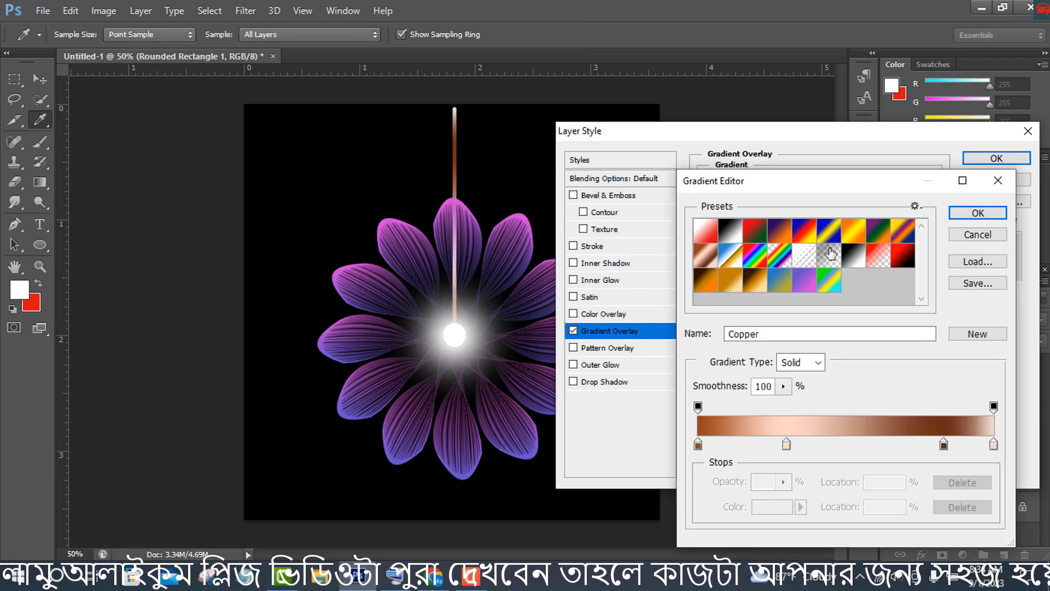
{"action": "left_click", "coordinate": [865, 241]}
{"action": "left_click", "coordinate": [965, 213]}
{"action": "left_click", "coordinate": [1000, 159]}
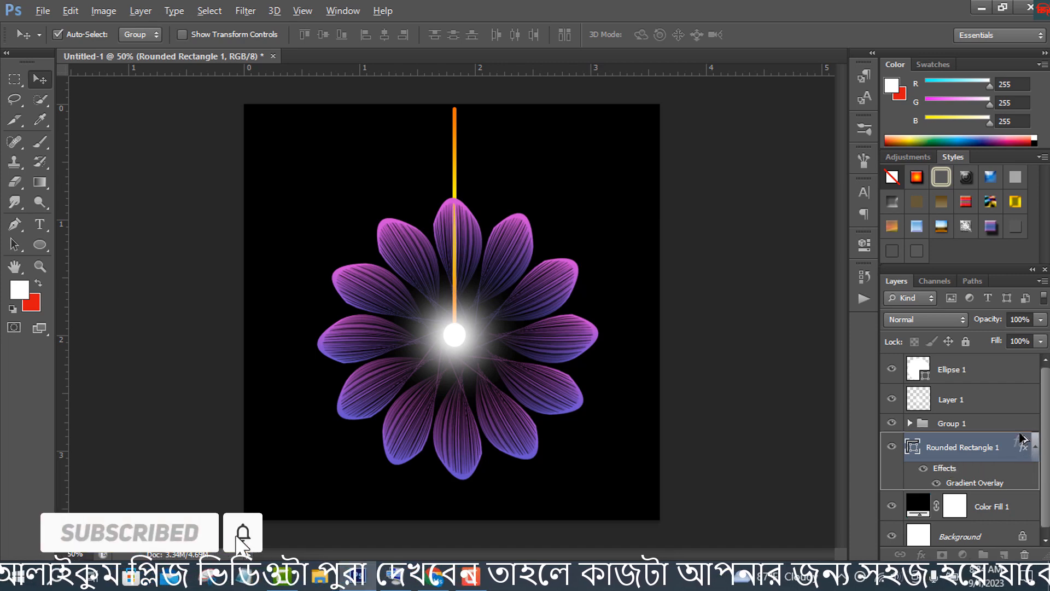
Copy the bar's Gradient Overlay effect to the Layer 1 glow and the Ellipse 1 circle
{"action": "left_click_drag", "start_coordinate": [1019, 401], "coordinate": [1016, 401]}
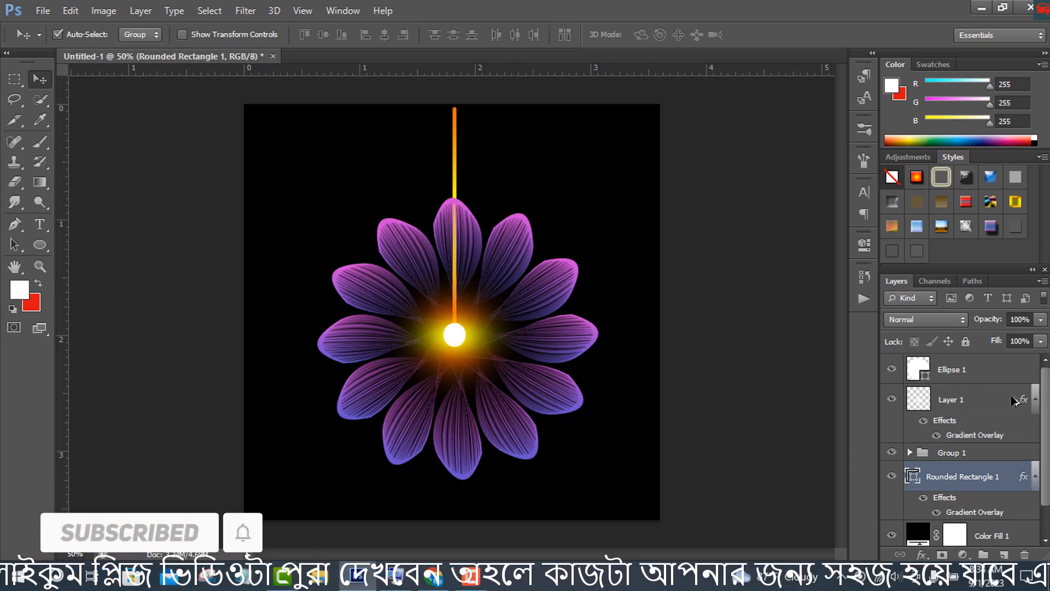
{"action": "left_click", "coordinate": [1001, 370]}
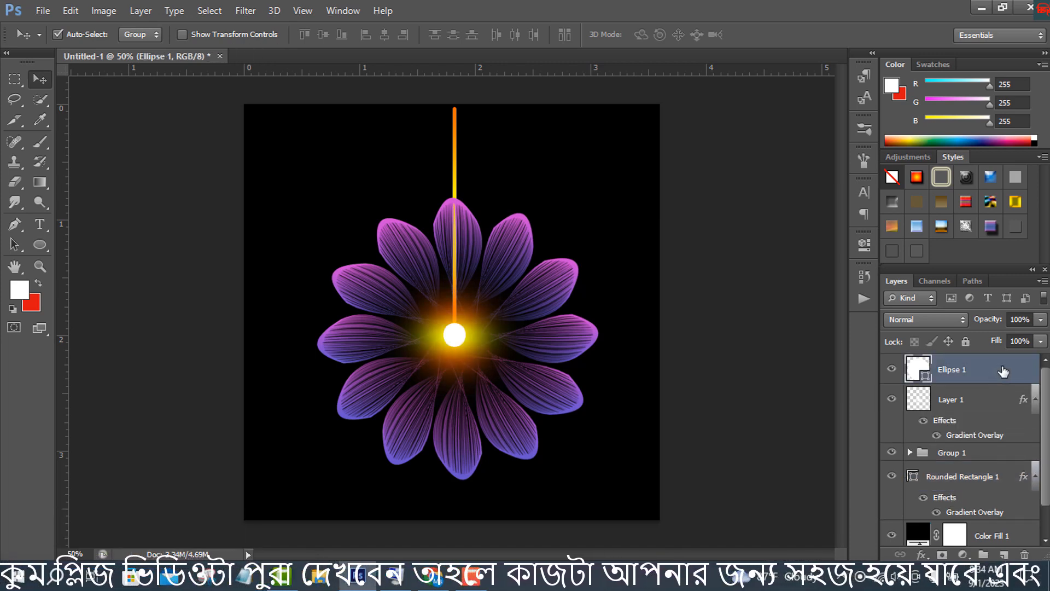
{"action": "left_click_drag", "start_coordinate": [1024, 401], "coordinate": [1025, 373]}
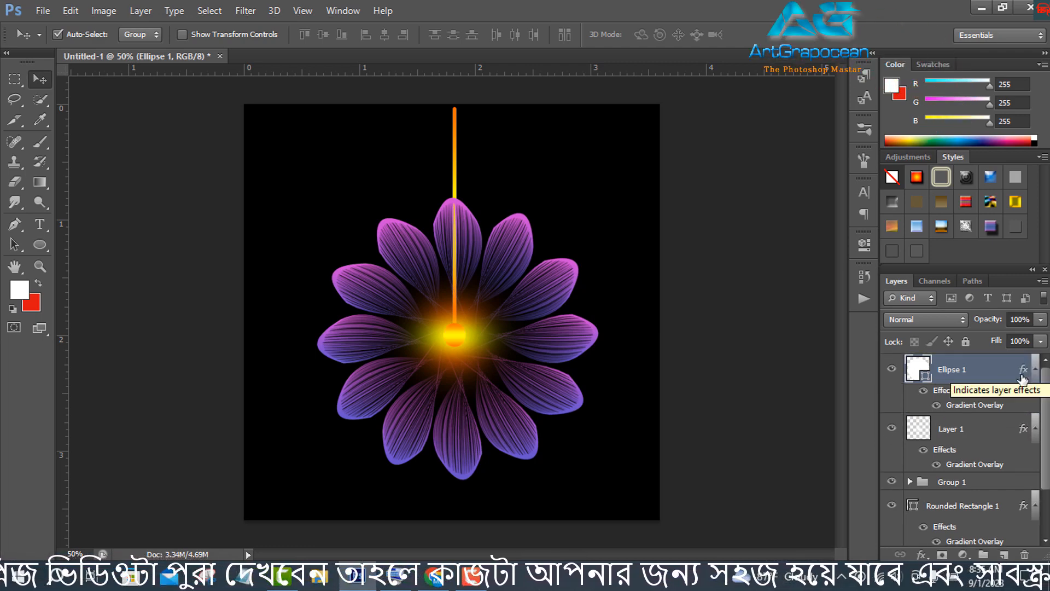
Select the layers from Ellipse 1 down to Rounded Rectangle 1 and group them
{"action": "scroll", "coordinate": [975, 377], "scroll_direction": "down", "scroll_amount": 1}
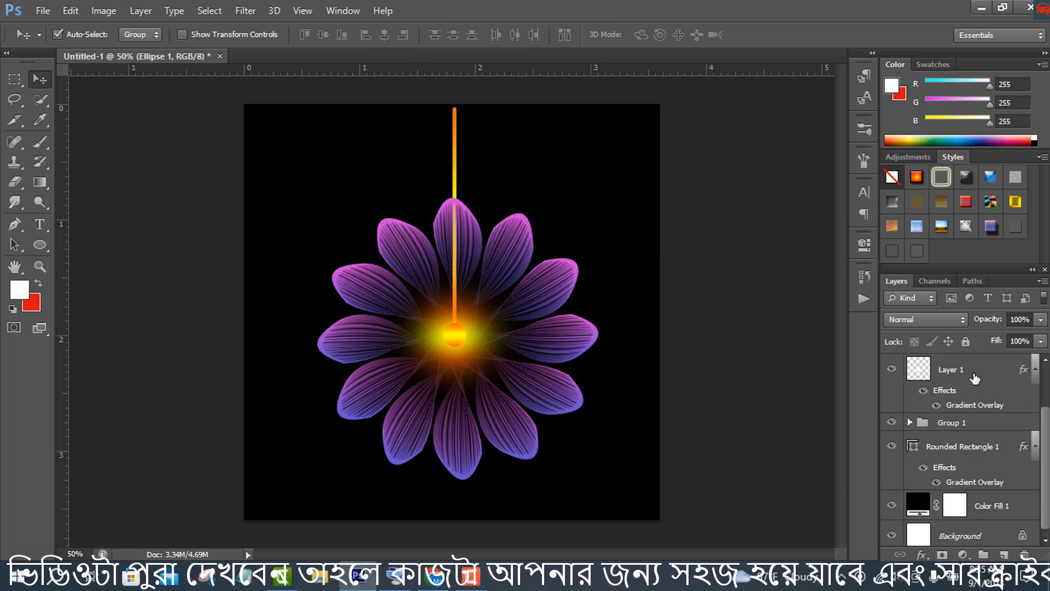
{"action": "scroll", "coordinate": [975, 378], "scroll_direction": "down", "scroll_amount": 1}
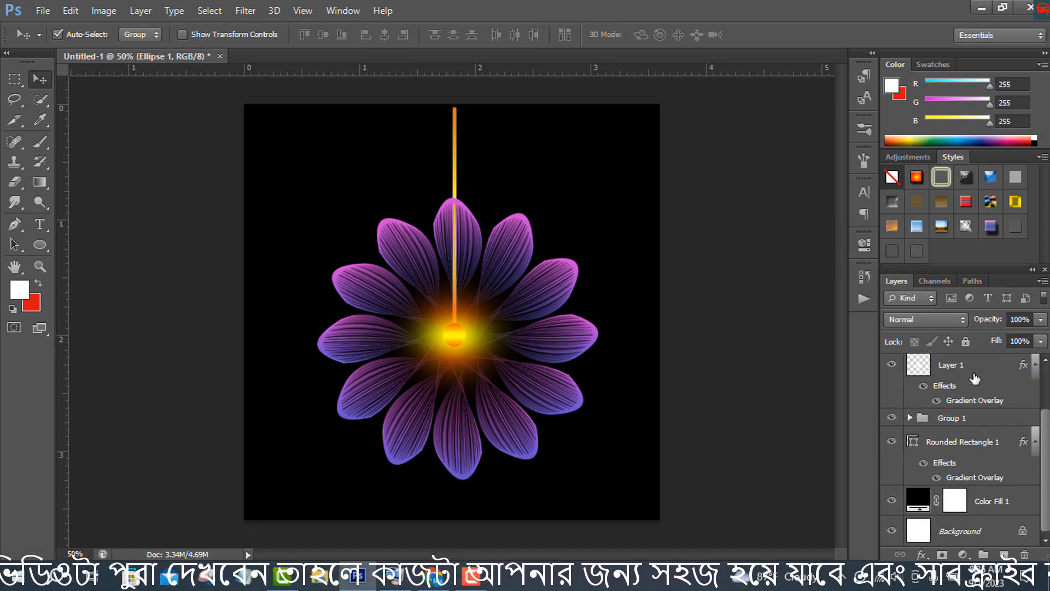
{"action": "left_click", "coordinate": [983, 447], "text": "shift"}
{"action": "key", "text": "ctrl+g"}
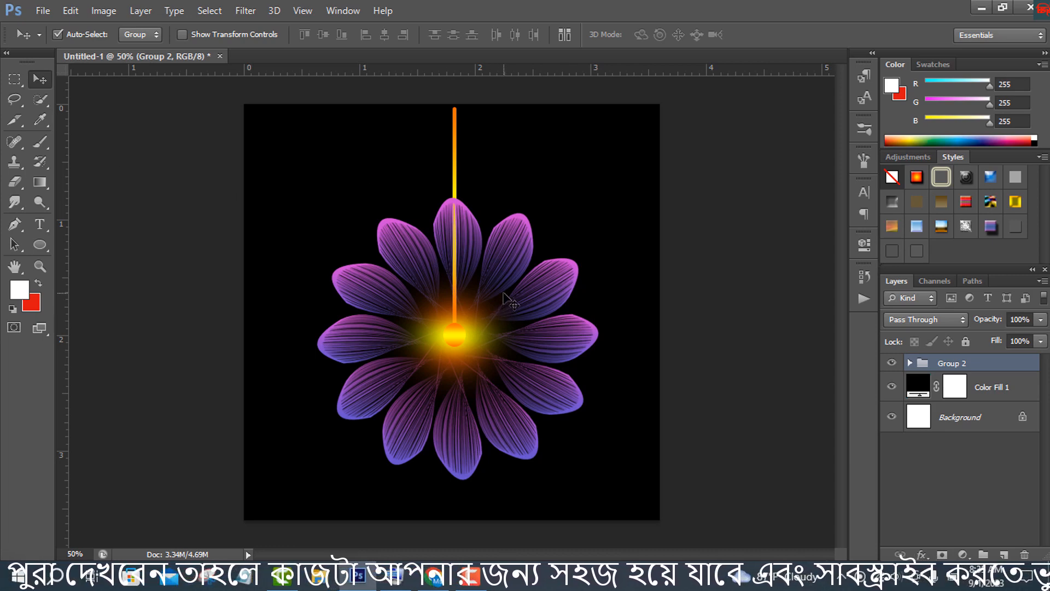
Show the transform controls, scale the hanging flower group down slightly and reposition it near the canvas centre
{"action": "left_click", "coordinate": [182, 35]}
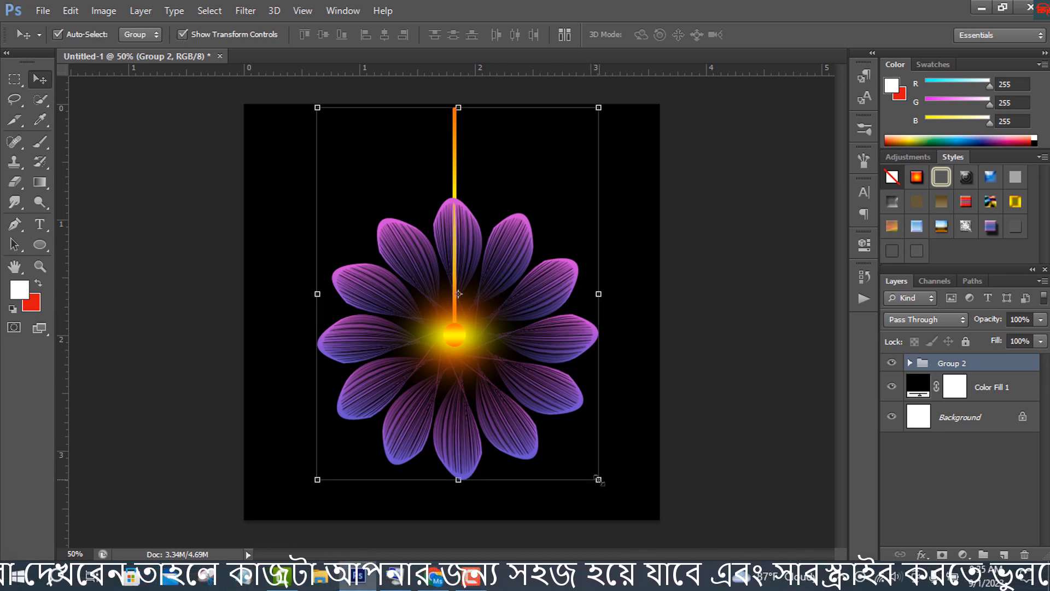
{"action": "key", "text": "ctrl+t"}
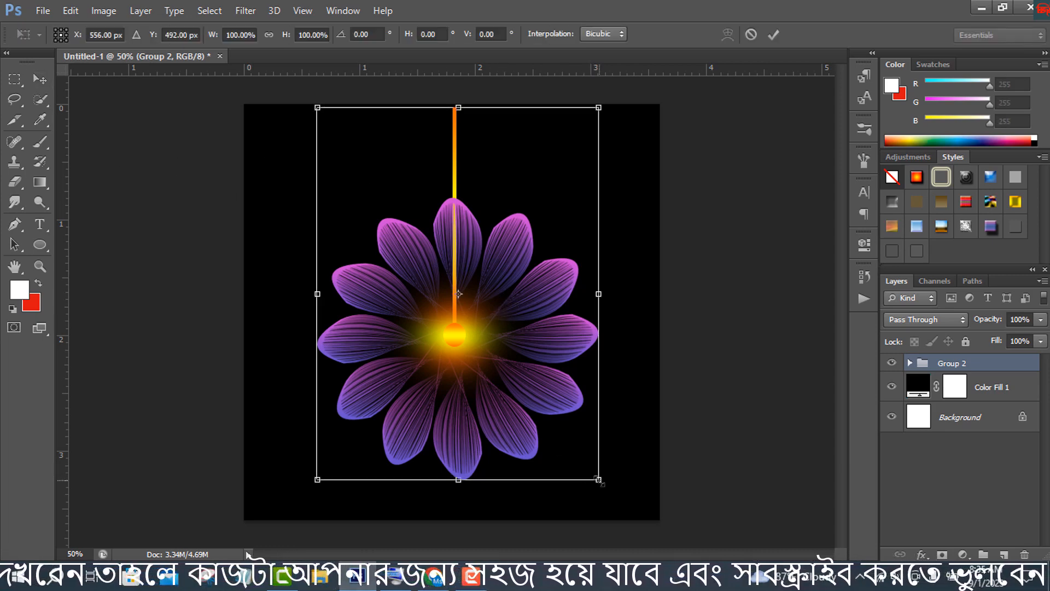
{"action": "left_click_drag", "start_coordinate": [599, 480], "coordinate": [576, 450]}
{"action": "left_click_drag", "start_coordinate": [525, 347], "coordinate": [560, 321]}
{"action": "left_click", "coordinate": [772, 36]}
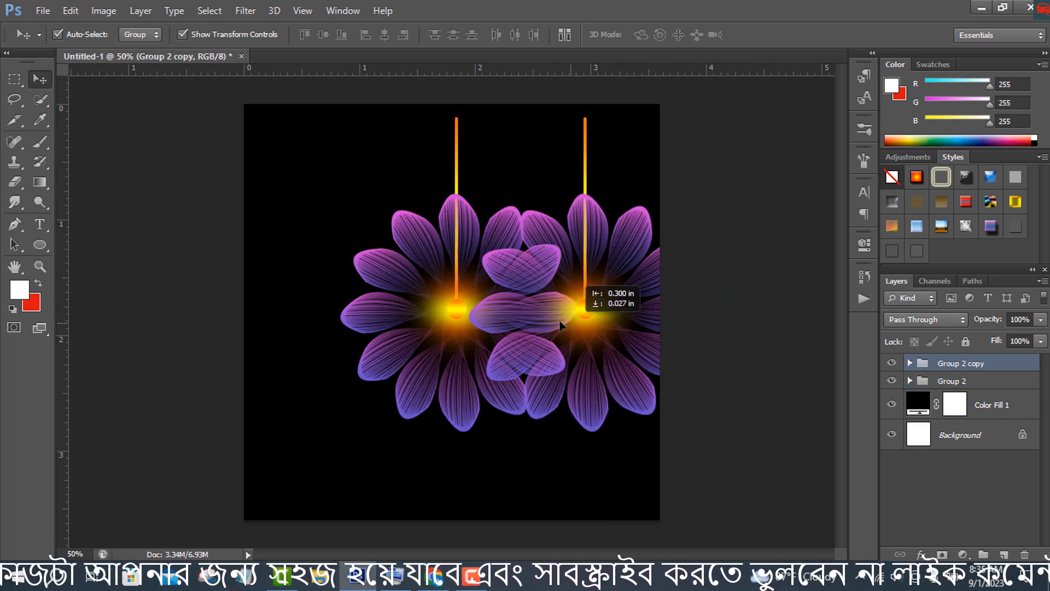
Duplicate the hanging flower group twice, placing one copy to the right and one to the left of the original
{"action": "left_click", "coordinate": [567, 321], "text": "alt"}
{"action": "left_click_drag", "start_coordinate": [449, 303], "coordinate": [332, 306]}
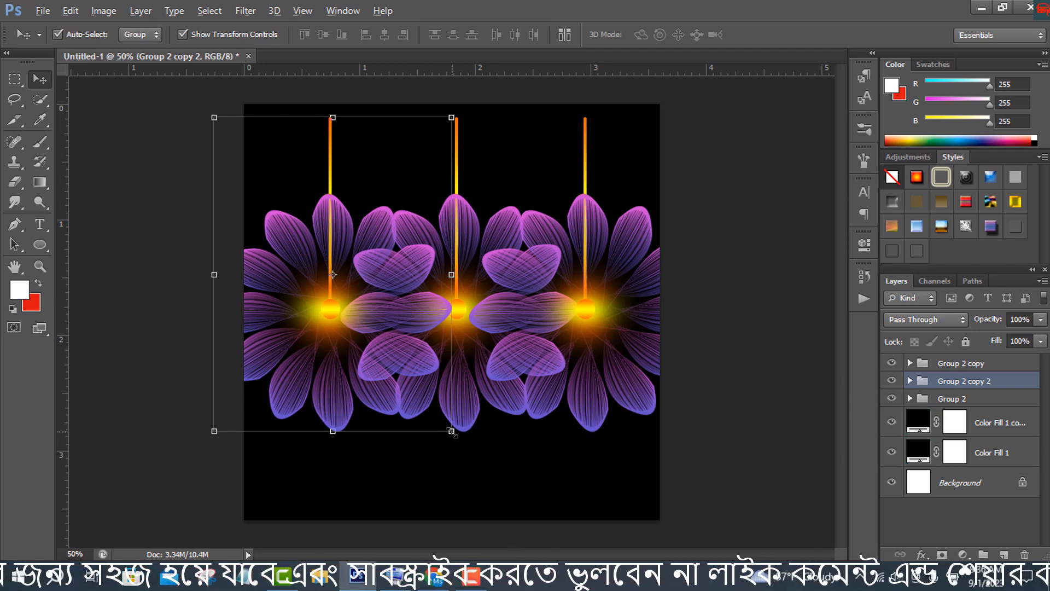
Scale the left flower copy to about 60.5% and move it up so its bar meets the canvas's top edge
{"action": "left_click_drag", "start_coordinate": [453, 433], "coordinate": [371, 390]}
{"action": "left_click_drag", "start_coordinate": [363, 315], "coordinate": [358, 239]}
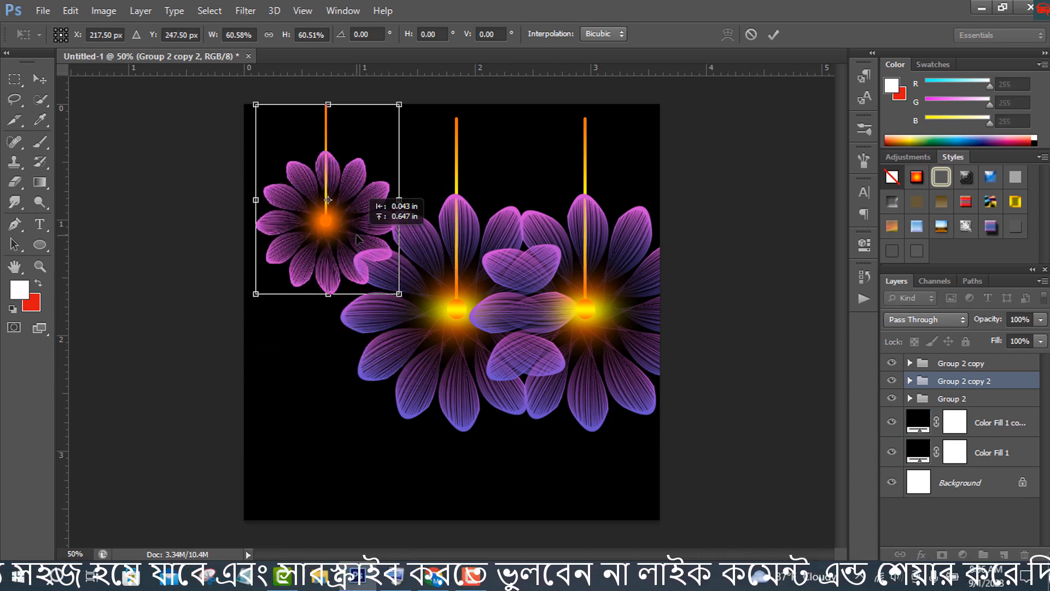
{"action": "left_click", "coordinate": [773, 35]}
Delete the full-size right copy and place a duplicate of the small flower at the canvas's upper right, level with the left one
{"action": "left_click", "coordinate": [952, 402]}
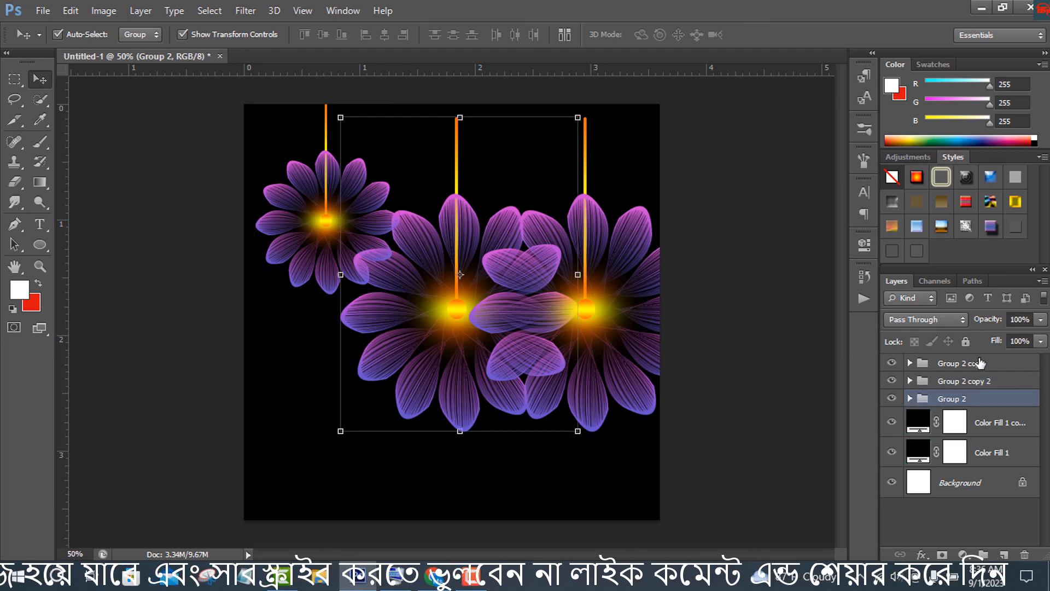
{"action": "left_click_drag", "start_coordinate": [980, 363], "coordinate": [1021, 503]}
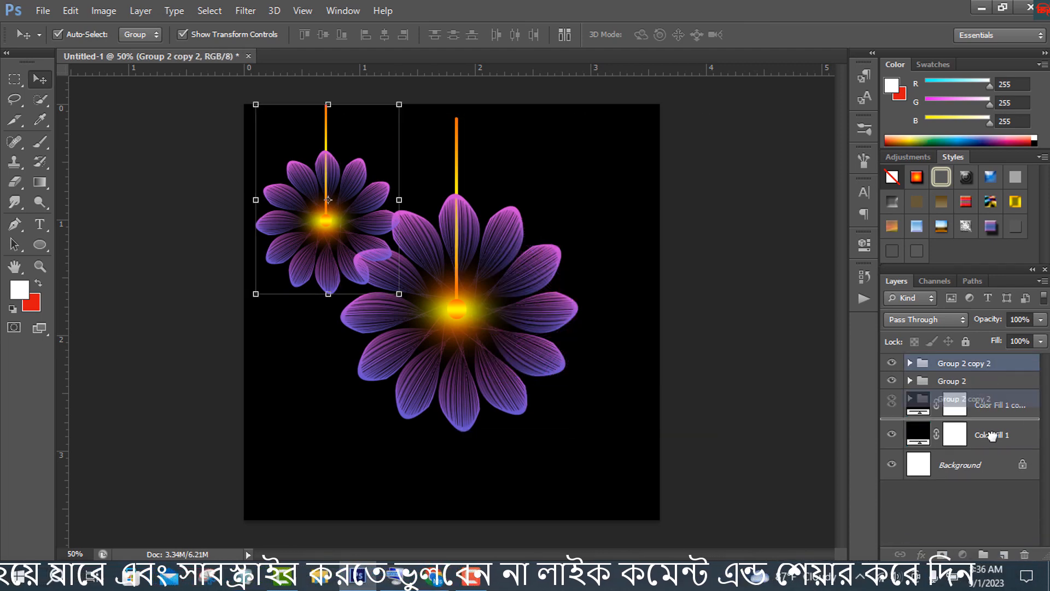
{"action": "left_click", "coordinate": [386, 221], "text": "alt"}
{"action": "left_click_drag", "start_coordinate": [400, 210], "coordinate": [464, 207]}
{"action": "left_click", "coordinate": [975, 364]}
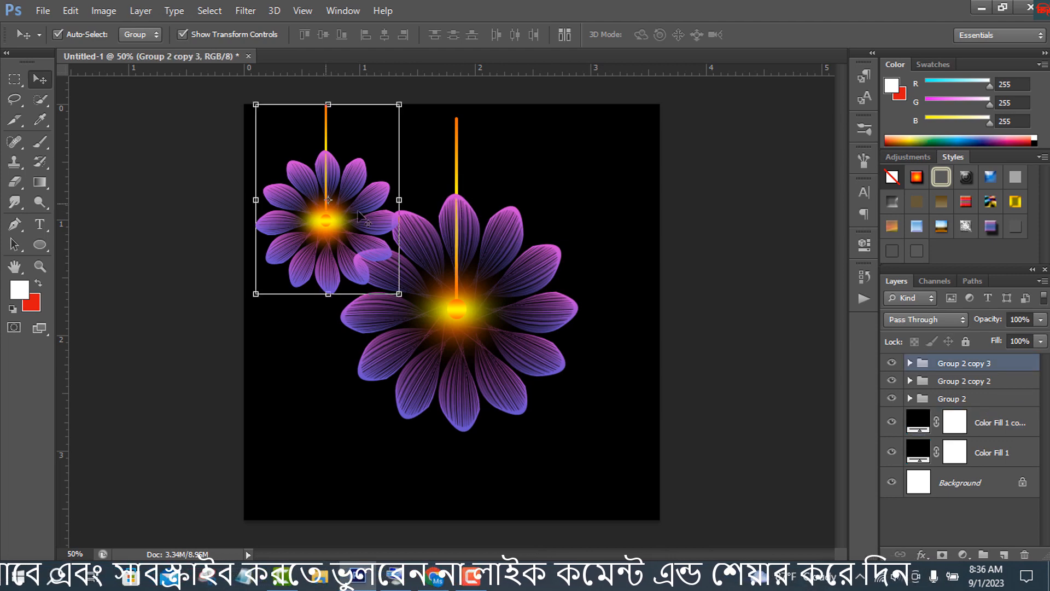
{"action": "left_click_drag", "start_coordinate": [366, 219], "coordinate": [618, 220]}
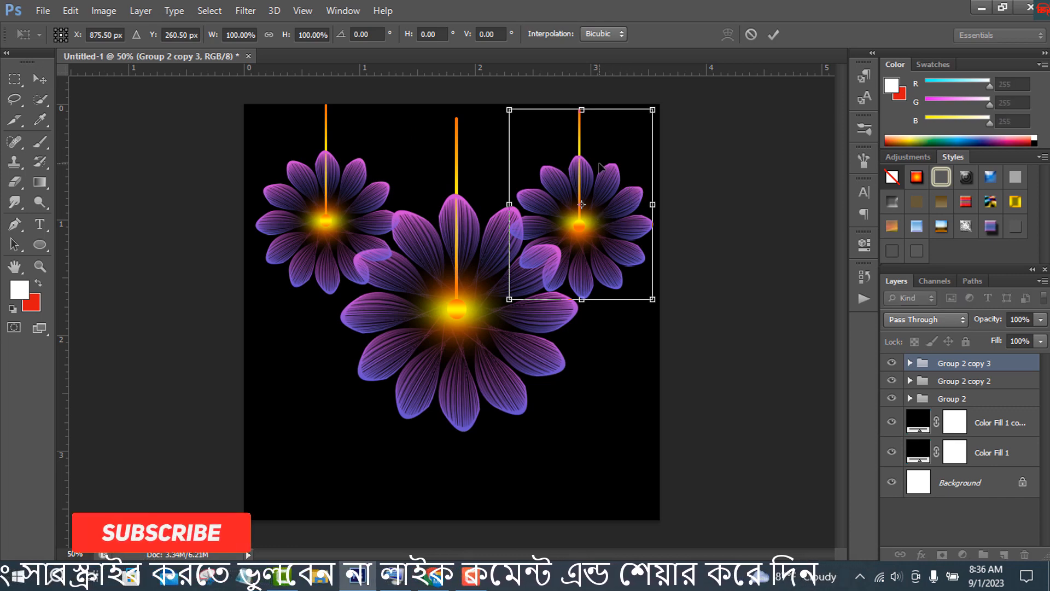
{"action": "key", "text": "Return"}
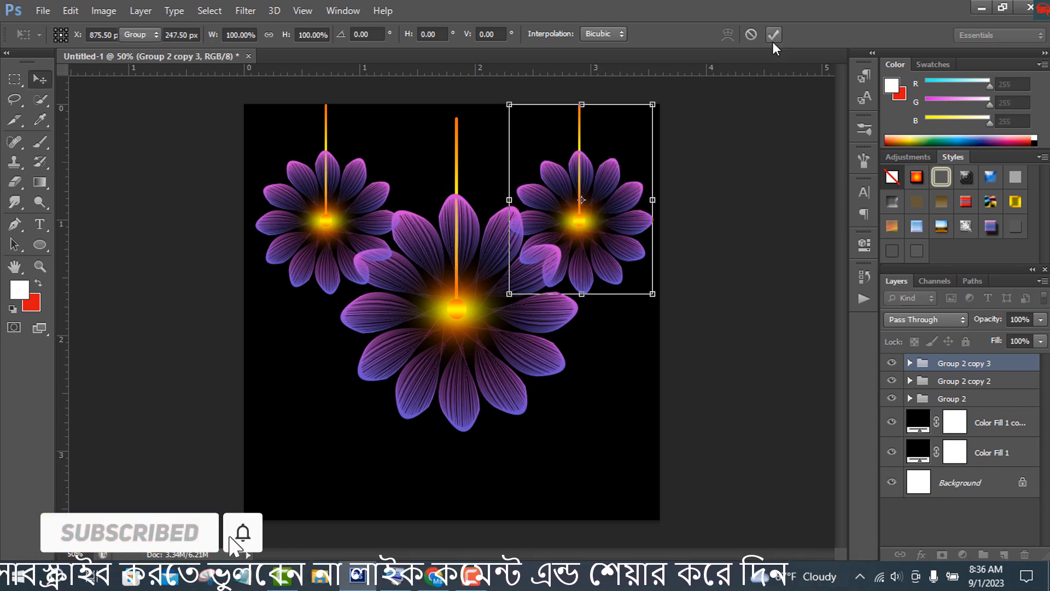
Enlarge the central flower group to 126.01% wide and 132.03% high, spanning the canvas from top to bottom edge
{"action": "left_click", "coordinate": [952, 399]}
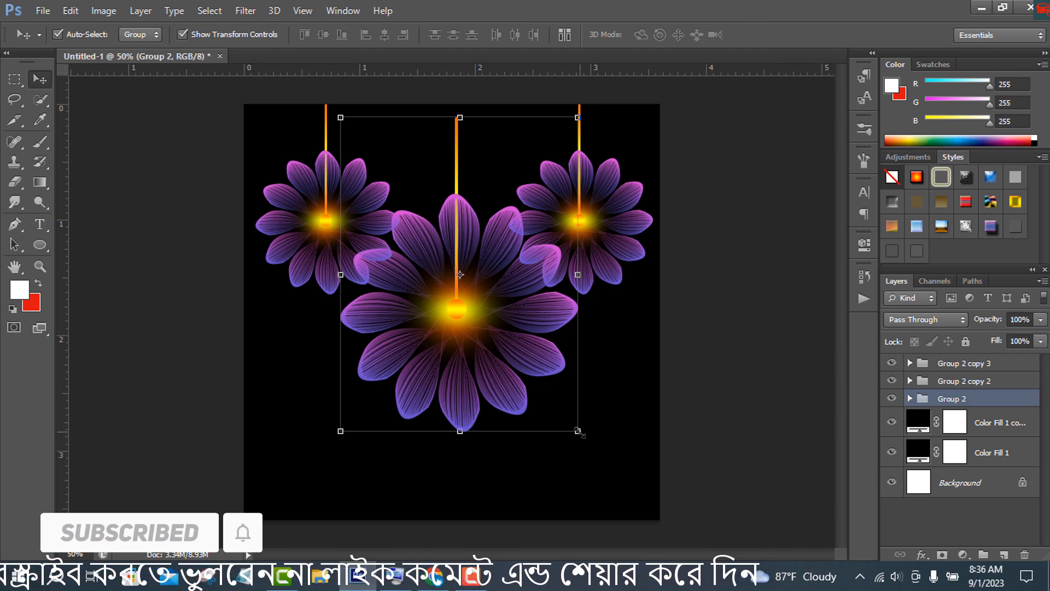
{"action": "left_click_drag", "start_coordinate": [581, 434], "coordinate": [584, 495]}
{"action": "left_click_drag", "start_coordinate": [495, 399], "coordinate": [495, 443]}
{"action": "left_click_drag", "start_coordinate": [461, 125], "coordinate": [462, 109]}
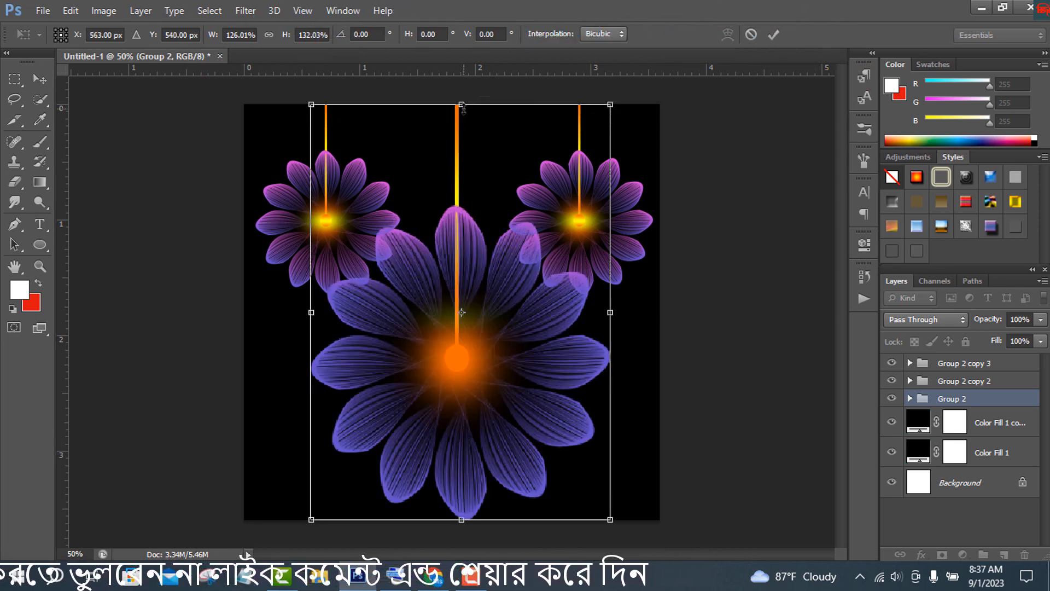
{"action": "left_click", "coordinate": [773, 35]}
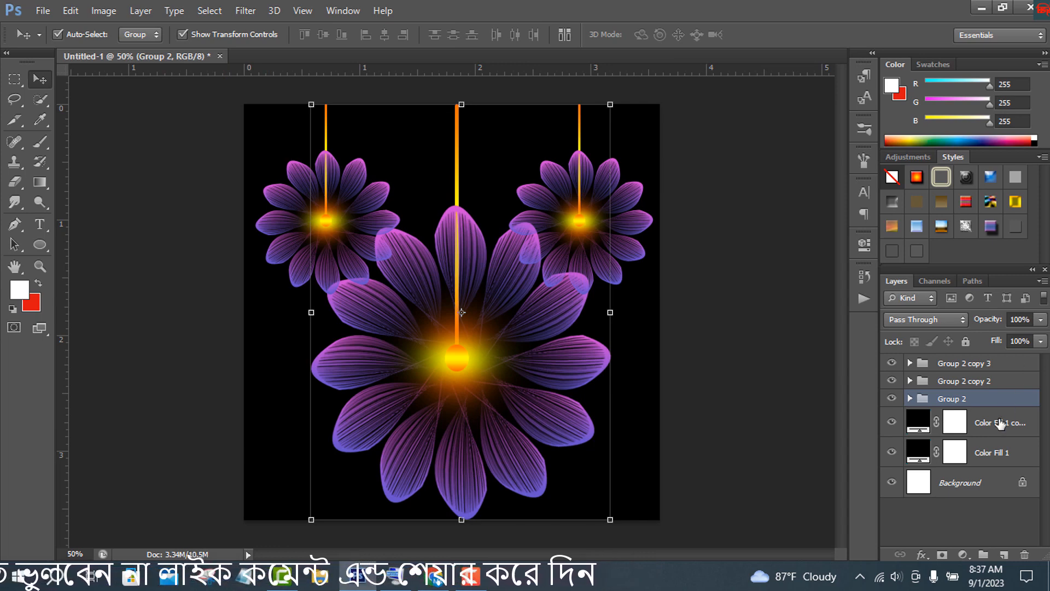
Reduce the central flower group's height slightly by raising its lower edge just above the canvas bottom
{"action": "left_click_drag", "start_coordinate": [550, 417], "coordinate": [547, 417]}
{"action": "left_click_drag", "start_coordinate": [462, 520], "coordinate": [462, 513]}
{"action": "left_click", "coordinate": [773, 36]}
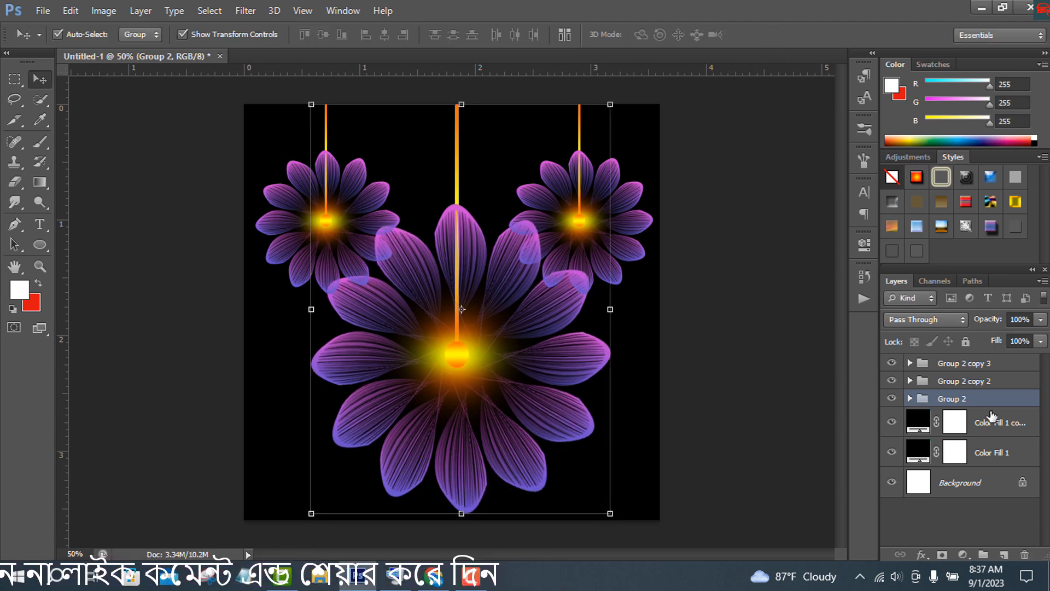
Scale the left small flower group to about 70.7% and move it into the canvas's upper-left corner, its bar meeting the top edge
{"action": "left_click", "coordinate": [982, 383]}
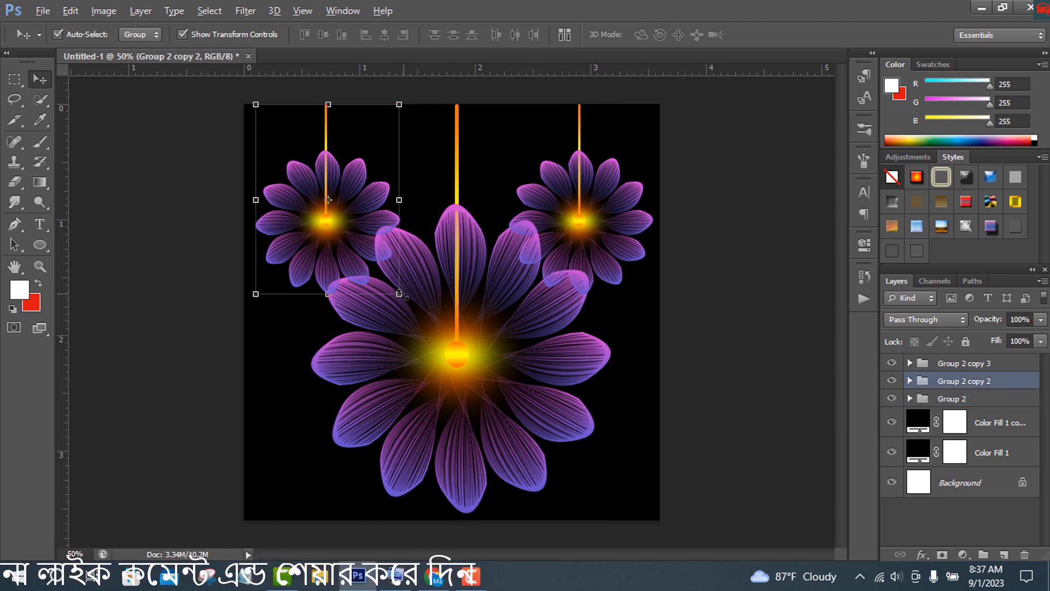
{"action": "left_click_drag", "start_coordinate": [403, 296], "coordinate": [378, 263]}
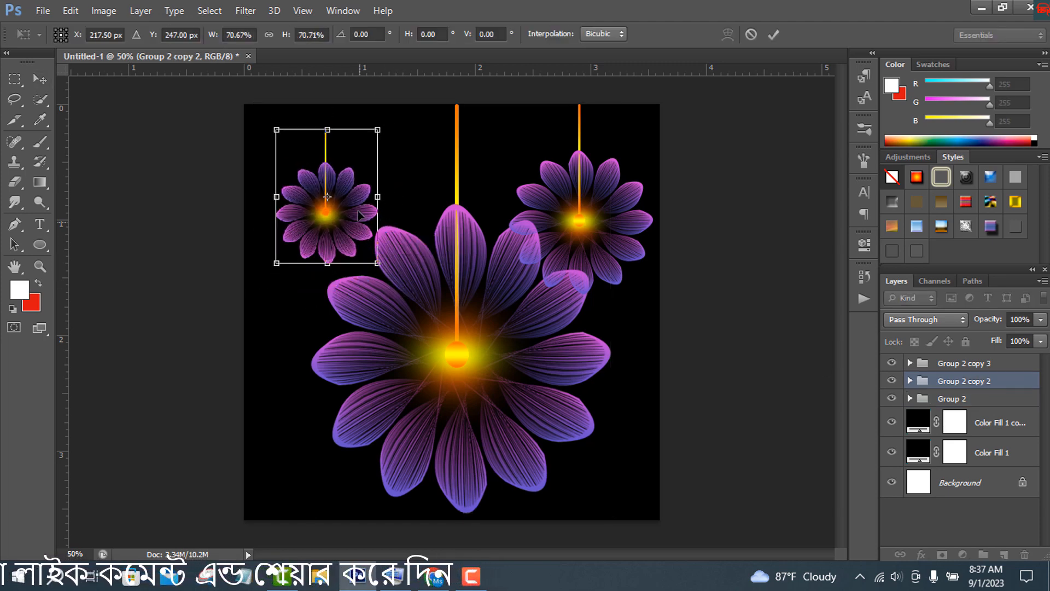
{"action": "left_click_drag", "start_coordinate": [360, 215], "coordinate": [326, 197]}
{"action": "left_click", "coordinate": [773, 35]}
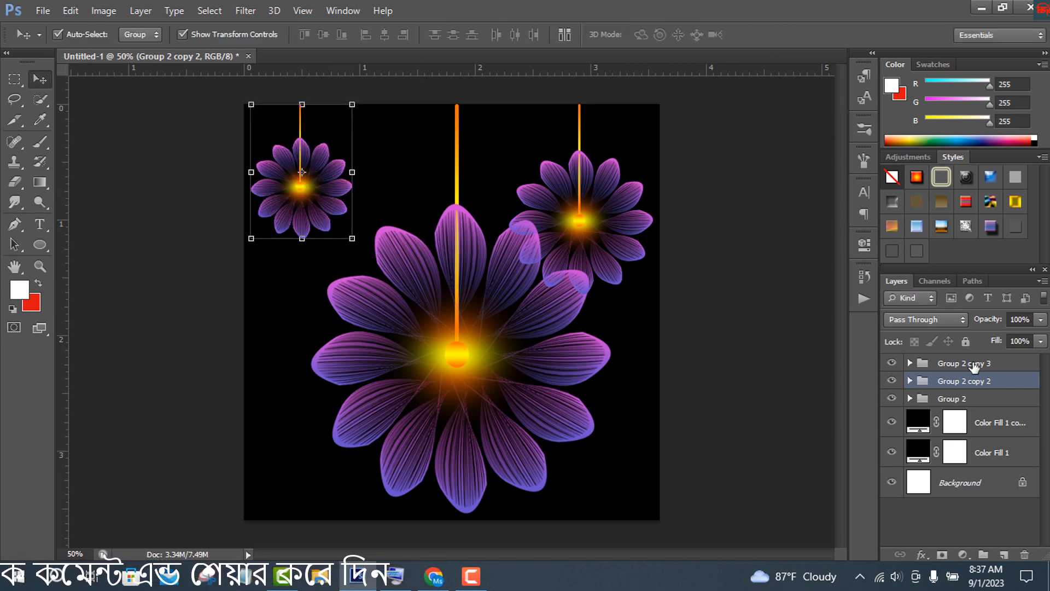
Delete the old right flower copy, duplicate the reduced left flower level at the canvas's upper right, and nudge it slightly inward
{"action": "left_click_drag", "start_coordinate": [981, 367], "coordinate": [1025, 554]}
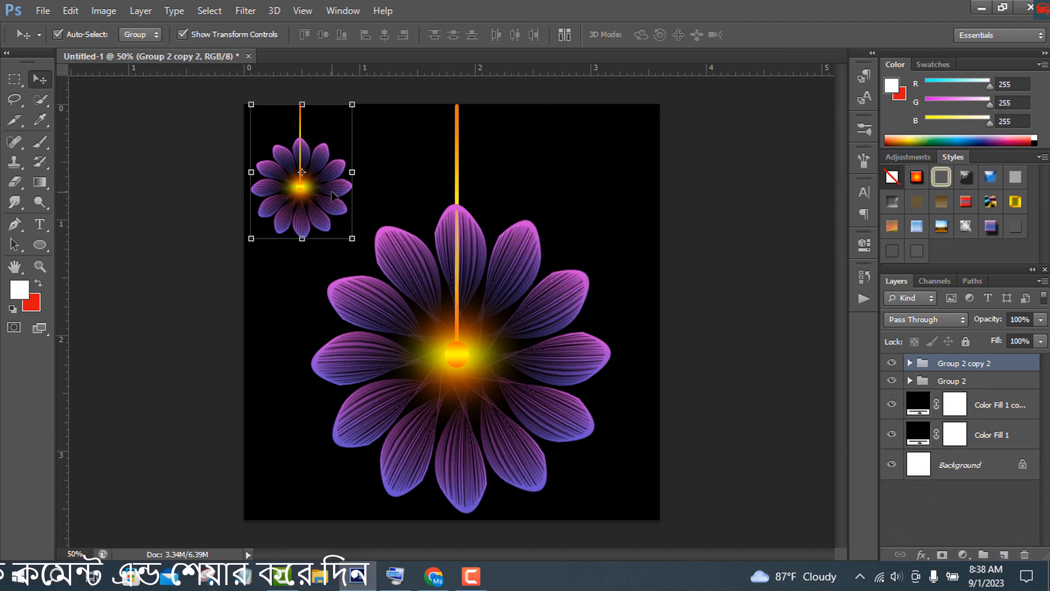
{"action": "left_click_drag", "start_coordinate": [334, 195], "coordinate": [643, 194]}
{"action": "left_click", "coordinate": [411, 582]}
{"action": "left_click", "coordinate": [388, 577]}
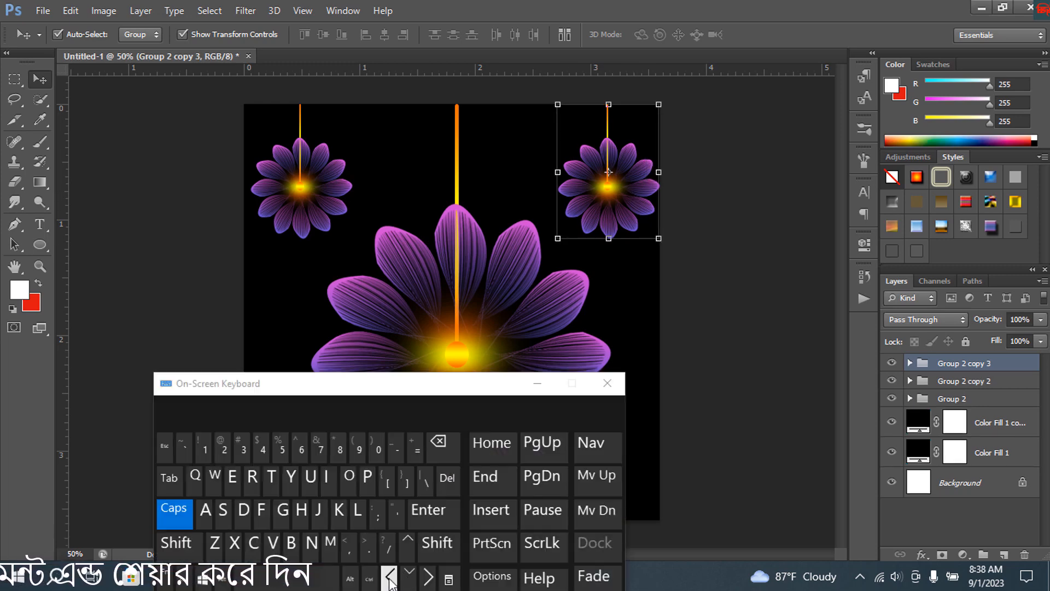
{"action": "left_click", "coordinate": [388, 578]}
{"action": "left_click", "coordinate": [388, 578]}
{"action": "left_click", "coordinate": [531, 384]}
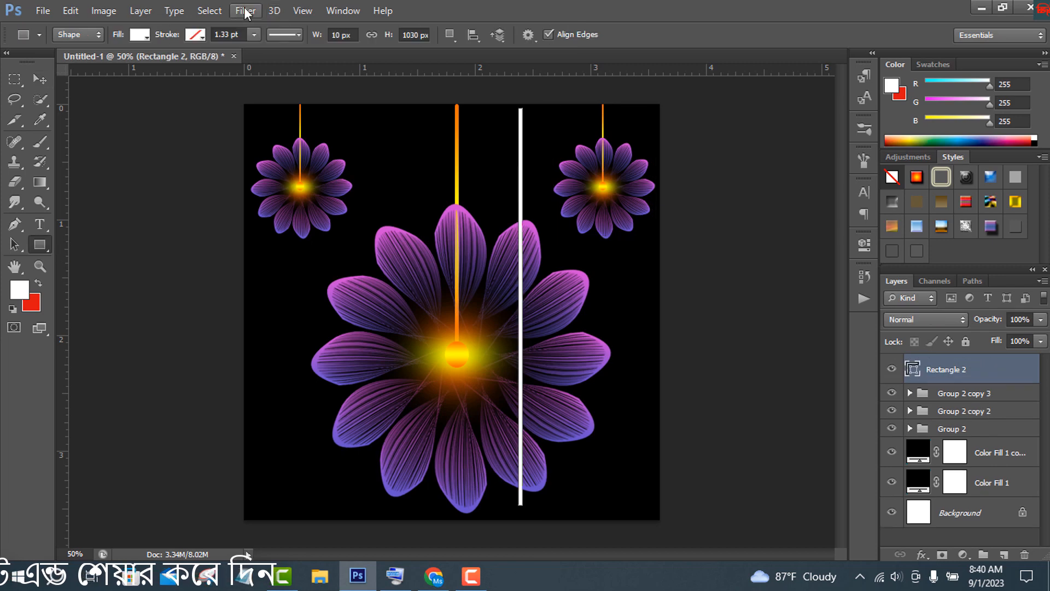
Rasterize the white vertical bar and soften it with a Gaussian Blur
{"action": "left_click", "coordinate": [245, 10]}
{"action": "mouse_move", "coordinate": [277, 170]}
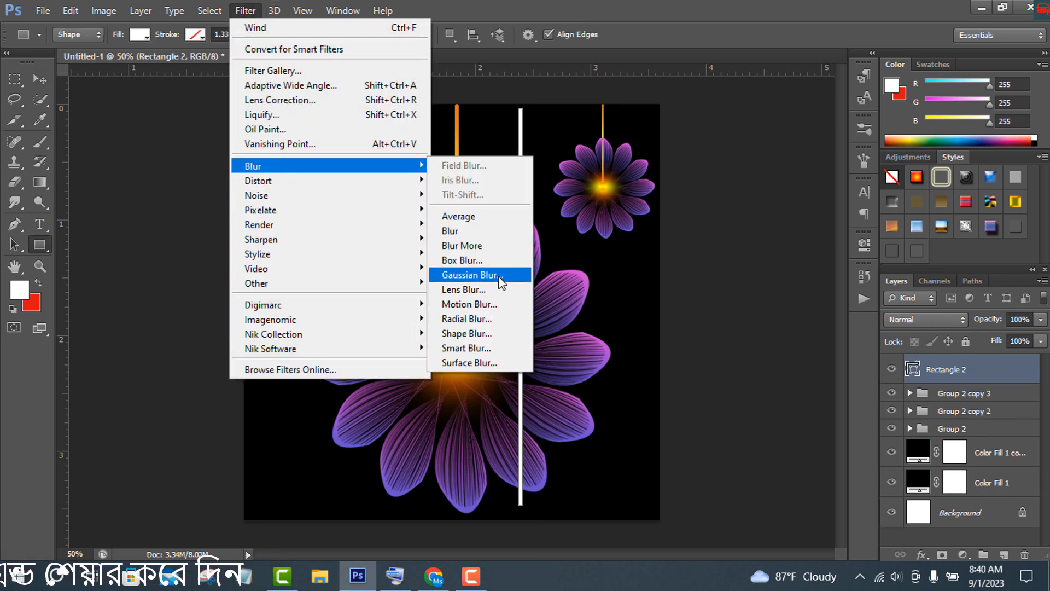
{"action": "left_click", "coordinate": [473, 276]}
{"action": "left_click", "coordinate": [504, 228]}
{"action": "left_click", "coordinate": [902, 140]}
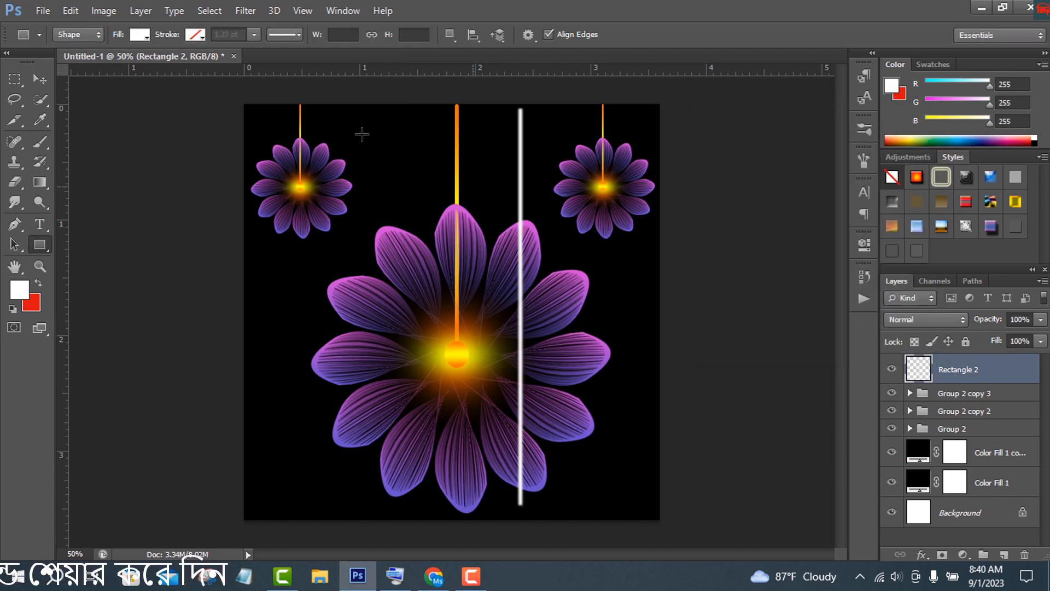
Apply the Wind filter to the blurred white bar to give it a streaked edge
{"action": "left_click", "coordinate": [245, 11]}
{"action": "mouse_move", "coordinate": [297, 255]}
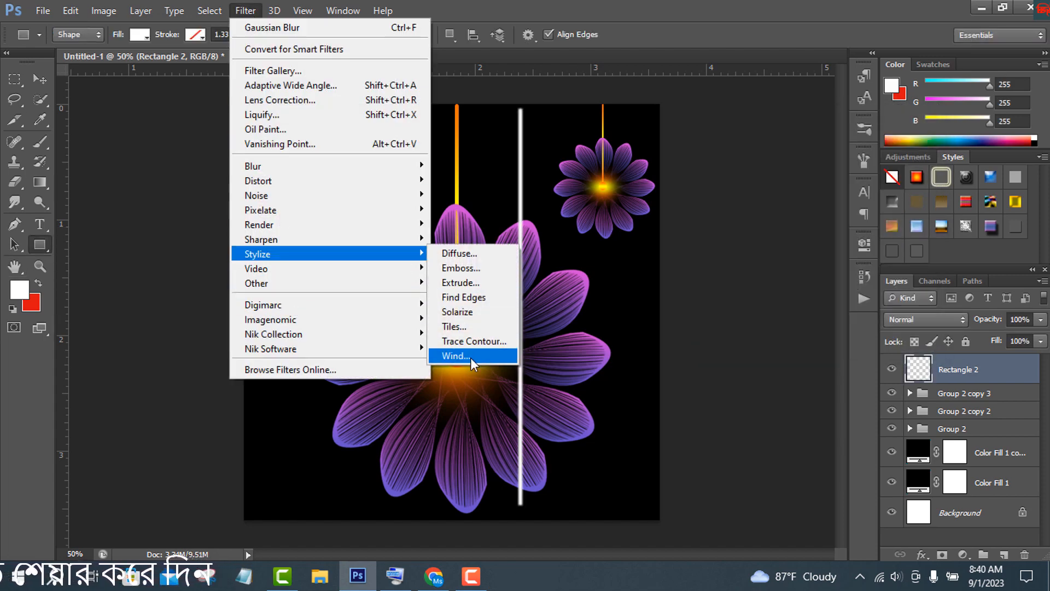
{"action": "left_click", "coordinate": [471, 358]}
{"action": "left_click", "coordinate": [809, 113]}
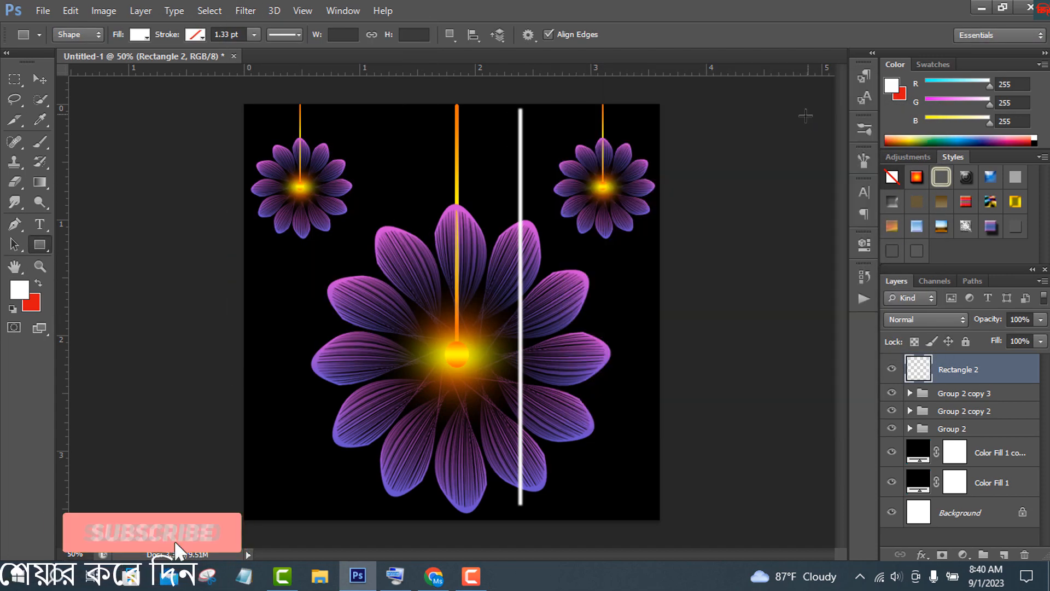
Try repeating the Wind filter on the white bar several times, and revert the history to its first application
{"action": "key", "text": "ctrl+f"}
{"action": "key", "text": "ctrl+f"}
{"action": "key", "text": "ctrl+f"}
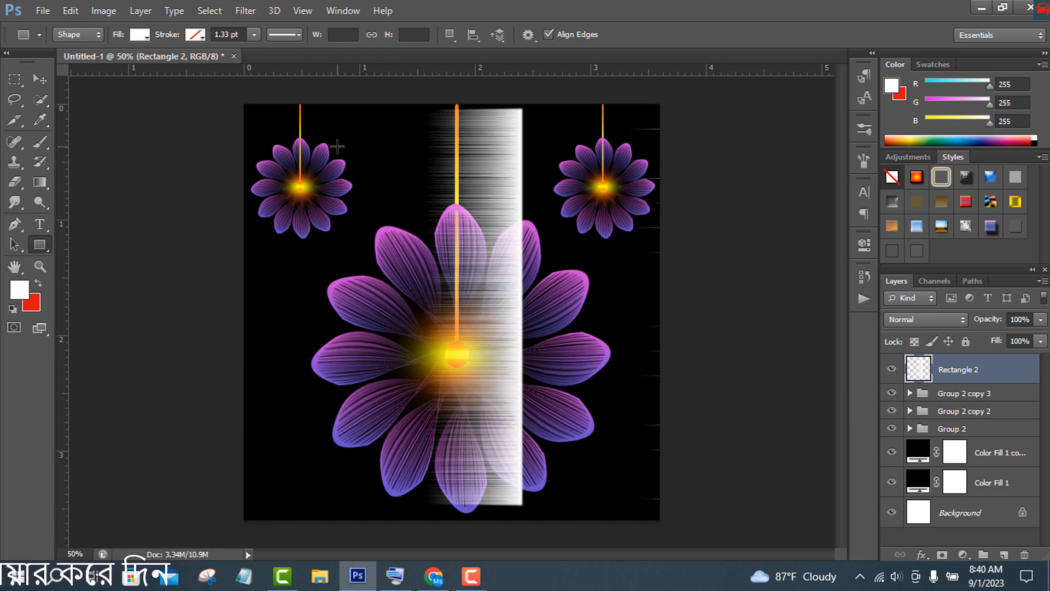
{"action": "key", "text": "ctrl+z"}
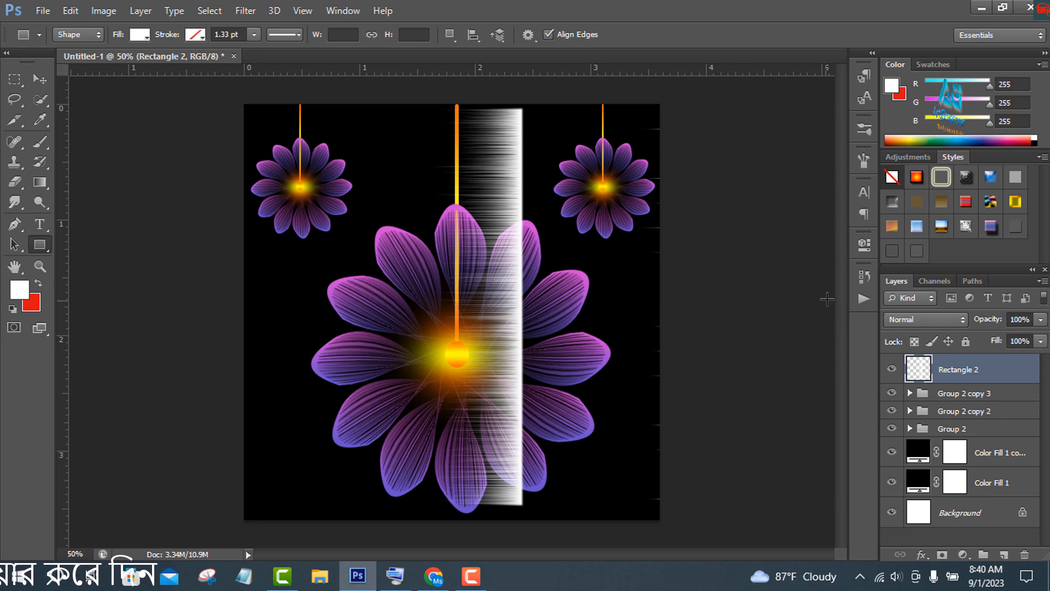
{"action": "left_click", "coordinate": [864, 277]}
{"action": "left_click_drag", "start_coordinate": [825, 530], "coordinate": [823, 540]}
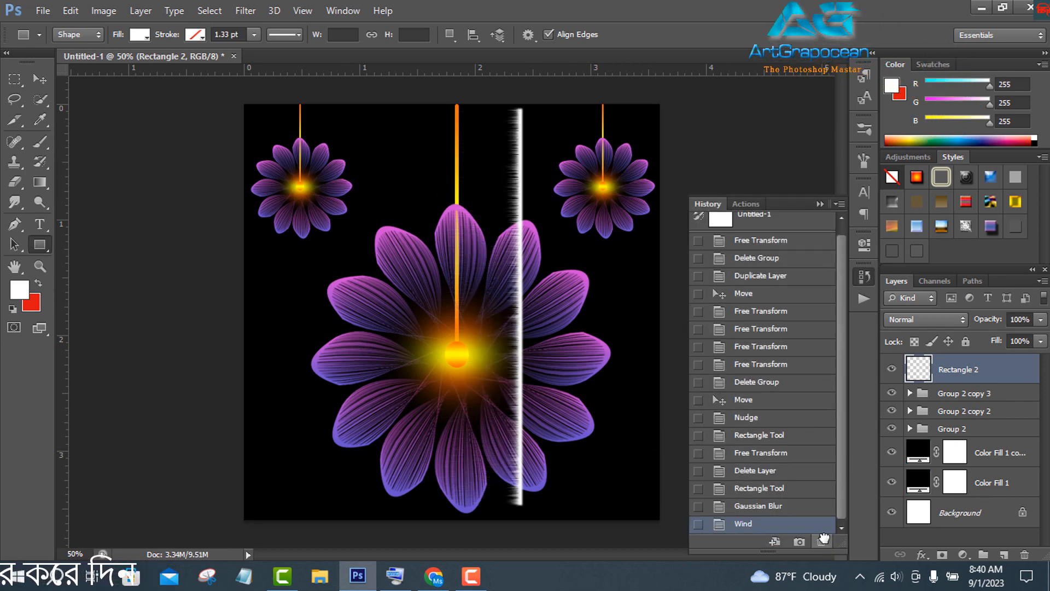
{"action": "left_click", "coordinate": [820, 205]}
Rotate the fringed bar -90.68°, place it along the canvas's top edge with the fringe downward, and widen it toward the right edge
{"action": "left_click", "coordinate": [40, 80]}
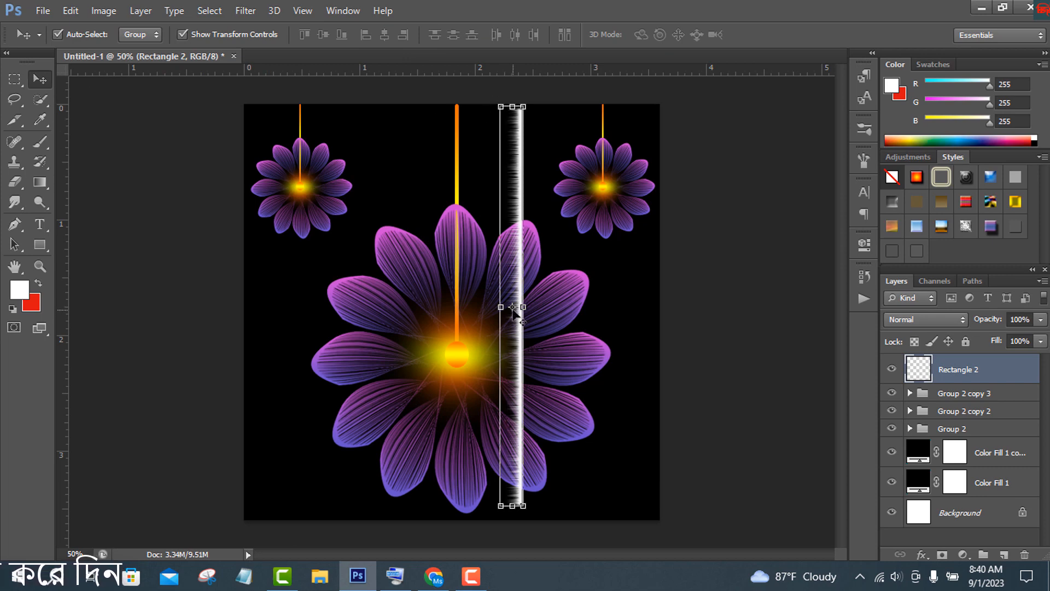
{"action": "key", "text": "ctrl+t"}
{"action": "mouse_move", "coordinate": [489, 98]}
{"action": "left_mouse_down"}
{"action": "mouse_move", "coordinate": [383, 329]}
{"action": "mouse_move", "coordinate": [423, 317]}
{"action": "left_mouse_up"}
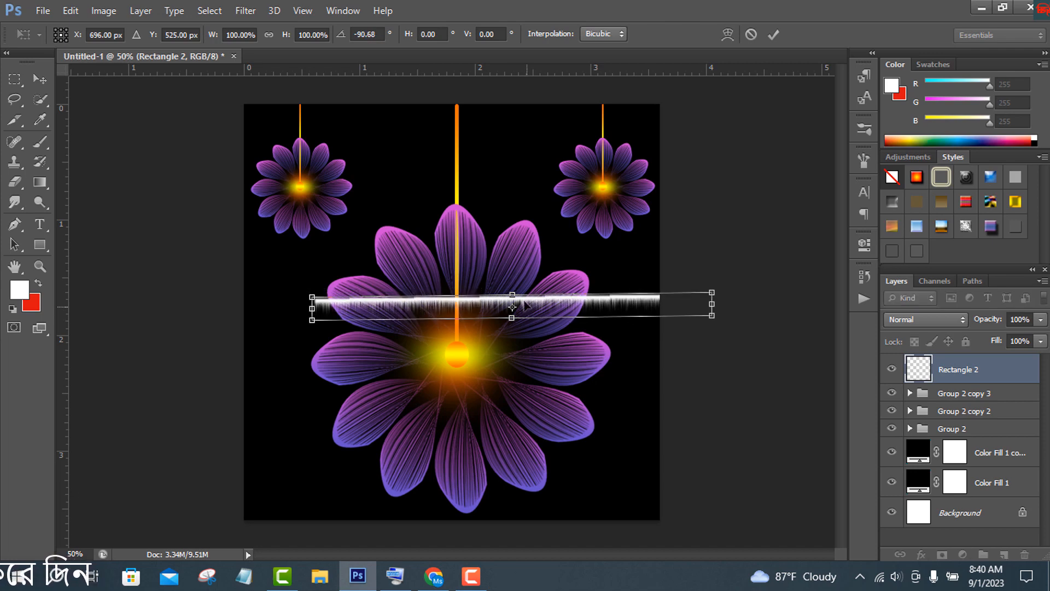
{"action": "left_click_drag", "start_coordinate": [525, 305], "coordinate": [457, 113]}
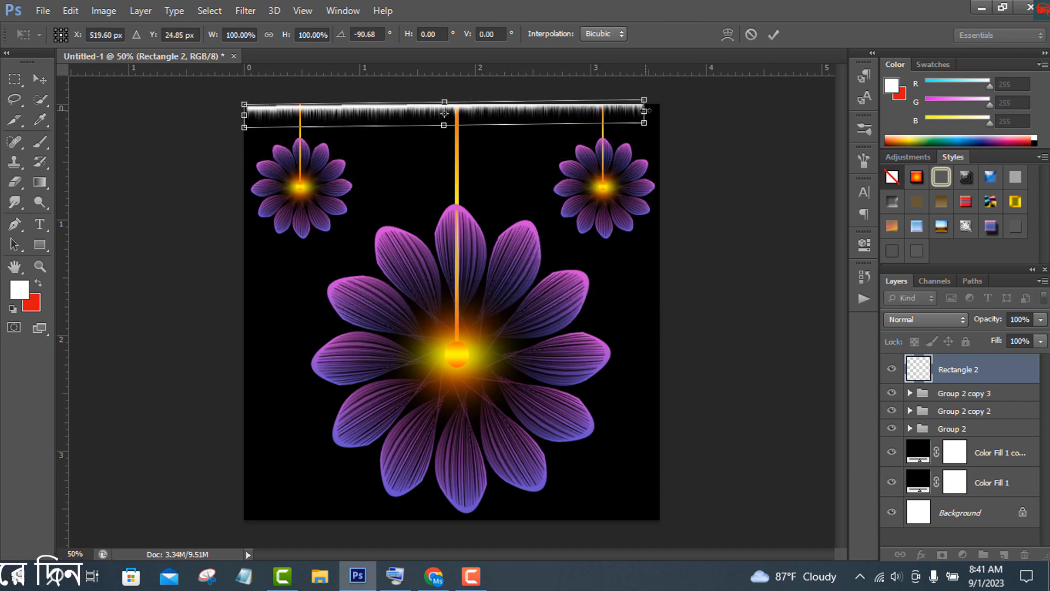
{"action": "left_click_drag", "start_coordinate": [647, 111], "coordinate": [659, 110]}
{"action": "left_click", "coordinate": [774, 34]}
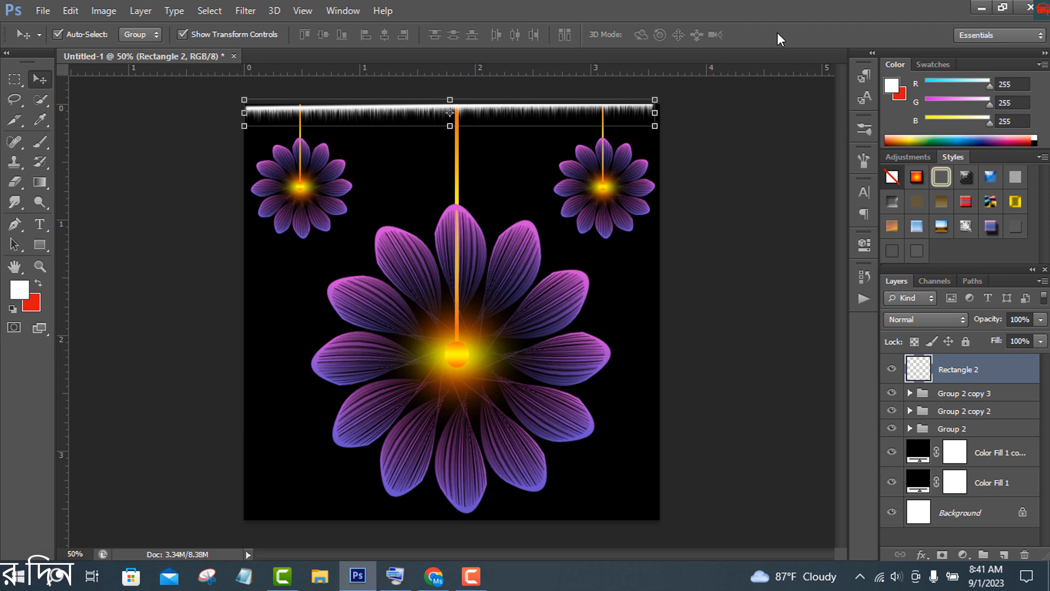
Rotate the horizontal fringed bar 0.04° and stretch its width to 101.12% so it spans the canvas
{"action": "key", "text": "ctrl+t"}
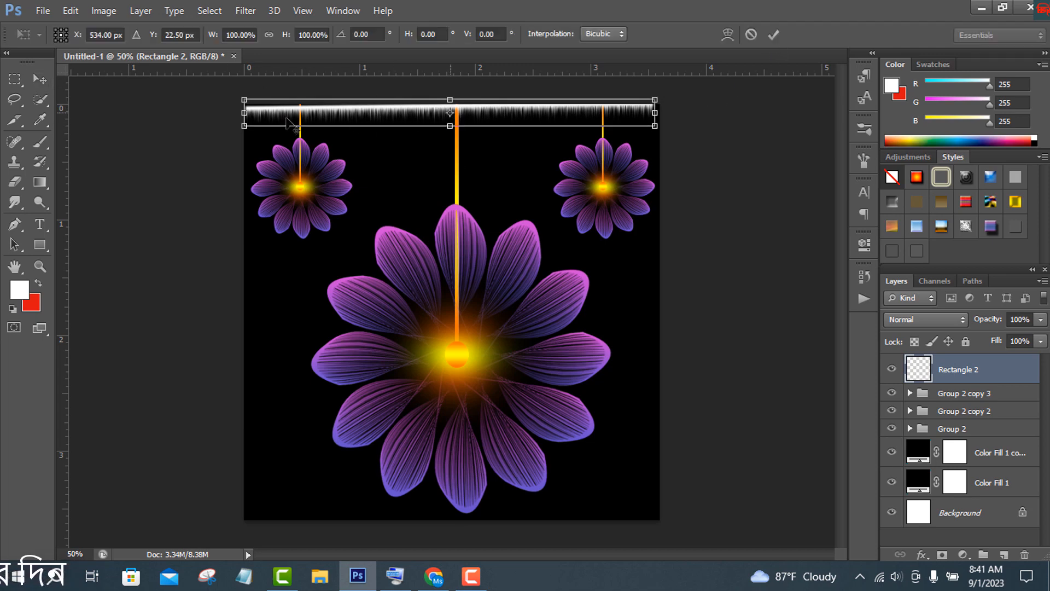
{"action": "left_click_drag", "start_coordinate": [229, 105], "coordinate": [233, 105]}
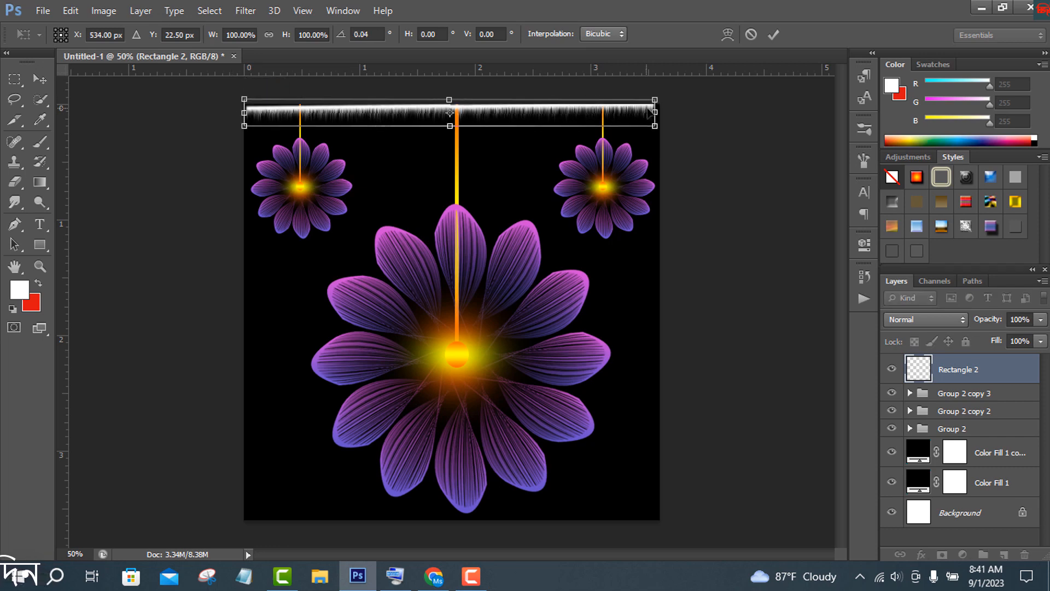
{"action": "left_click_drag", "start_coordinate": [656, 112], "coordinate": [661, 112]}
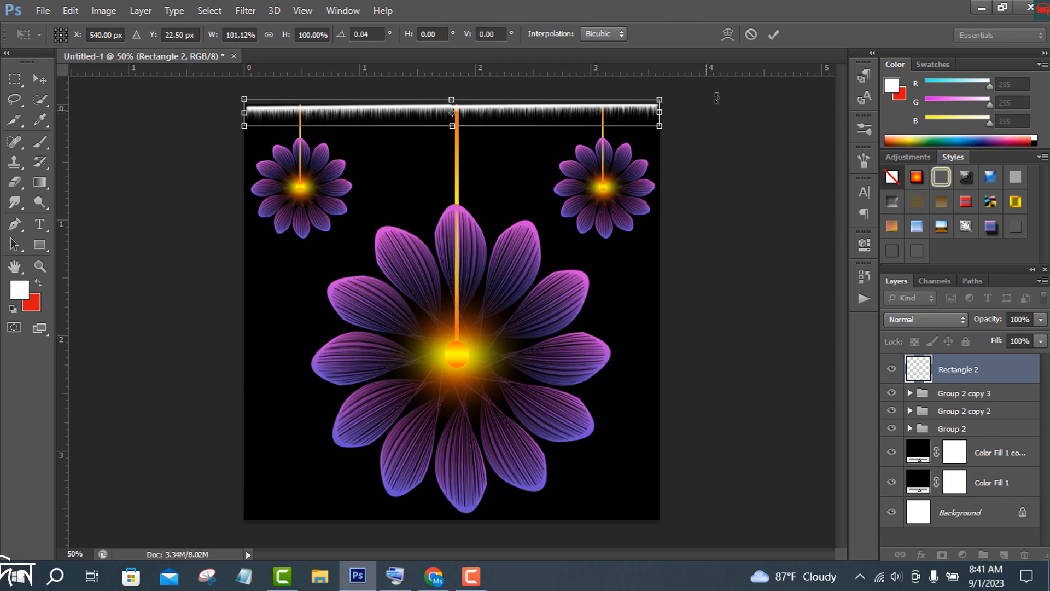
{"action": "left_click", "coordinate": [773, 35]}
Nudge the left small flower group slightly down so its bar starts within the fringed bar
{"action": "left_click", "coordinate": [966, 394]}
{"action": "left_click", "coordinate": [964, 411]}
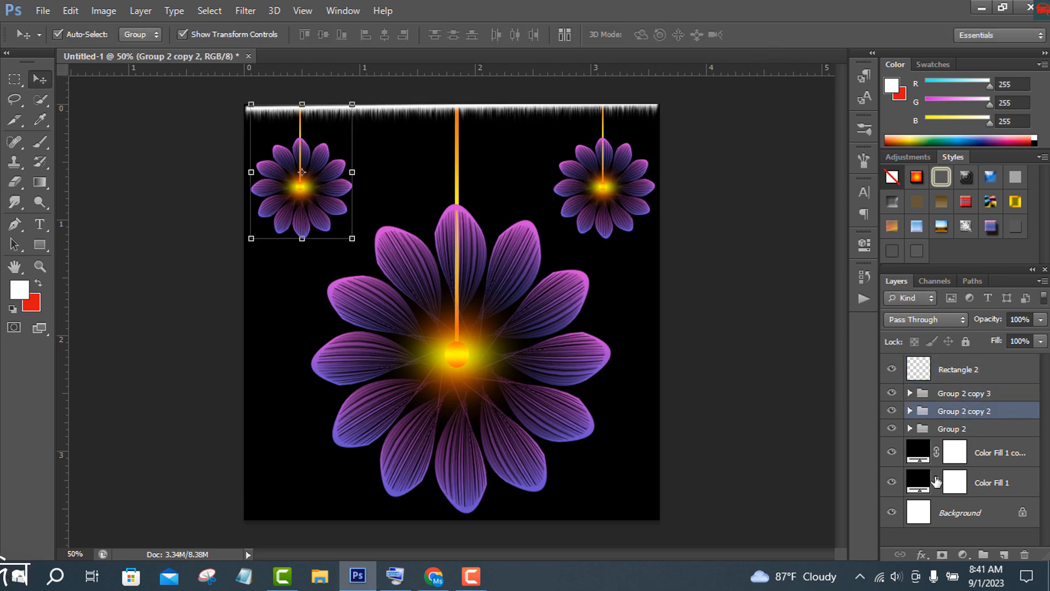
{"action": "left_click", "coordinate": [395, 576]}
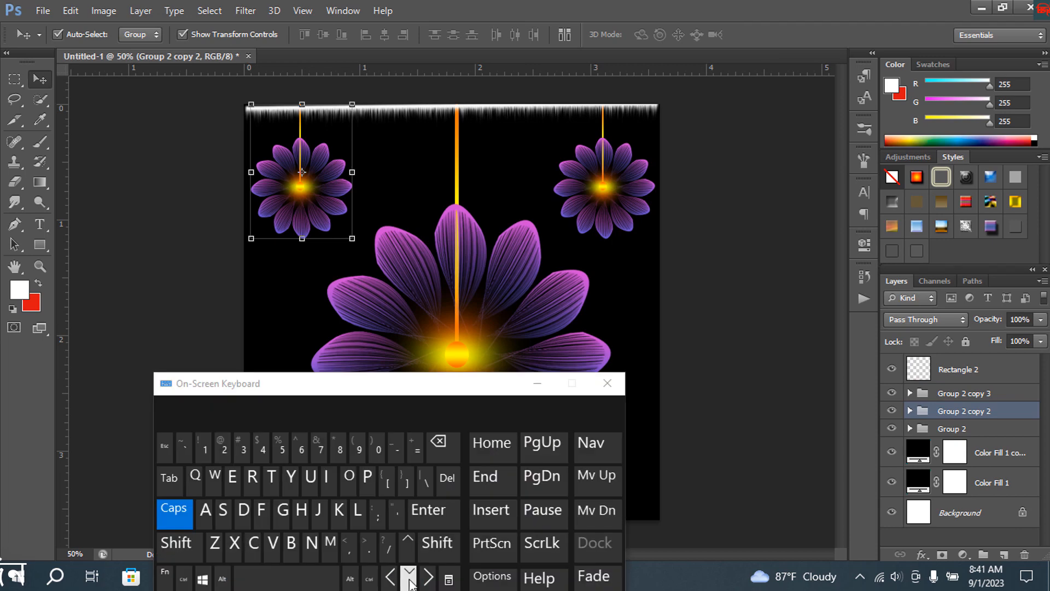
{"action": "left_click", "coordinate": [409, 574]}
{"action": "left_click", "coordinate": [410, 575]}
{"action": "left_click", "coordinate": [537, 384]}
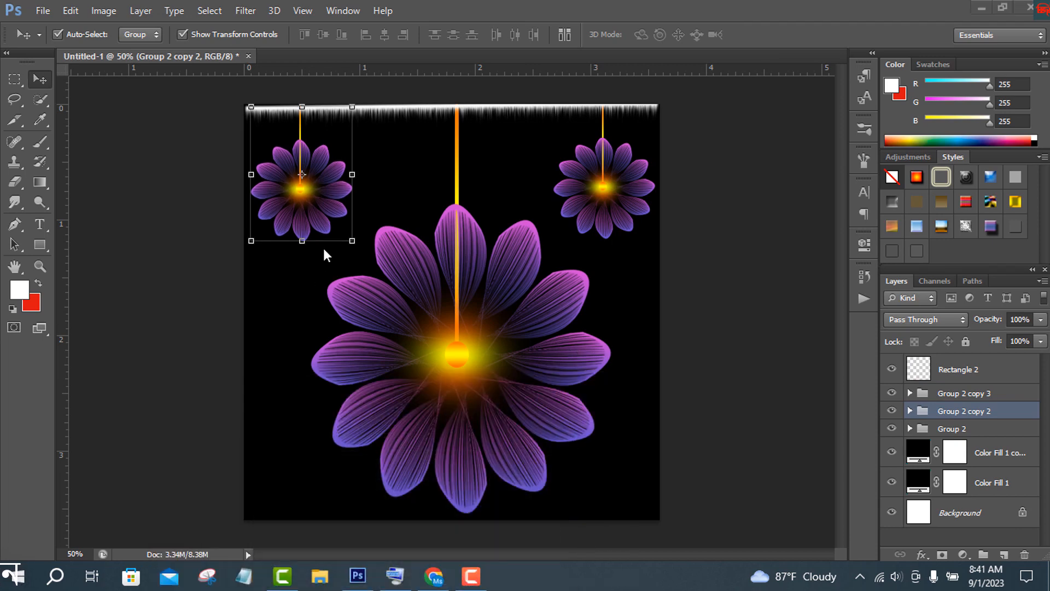
Try stretching the left small flower's height to 129.43%, and revert the transform through the history
{"action": "key", "text": "ctrl+t"}
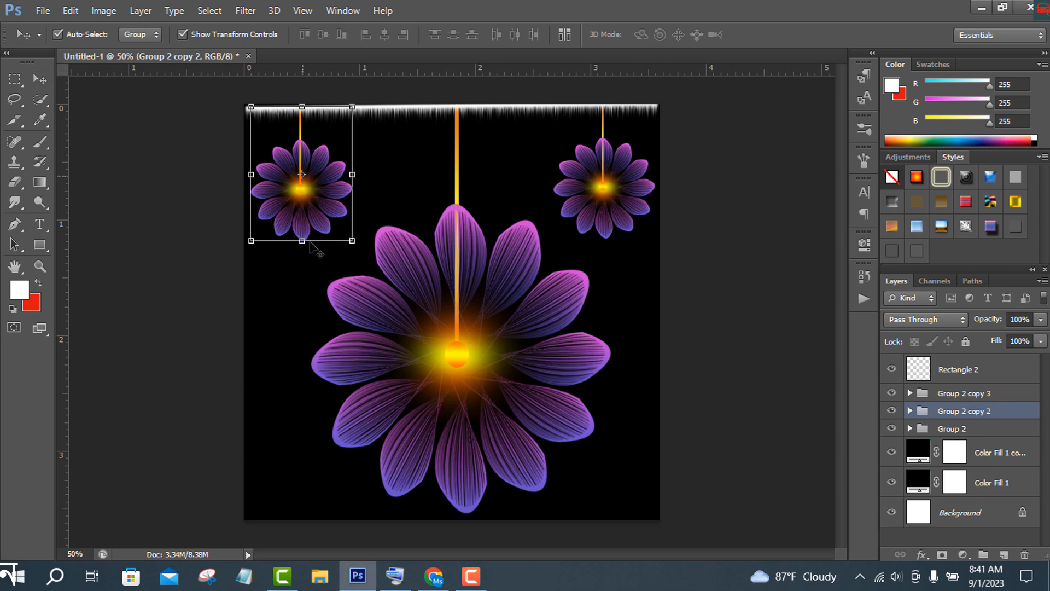
{"action": "left_click_drag", "start_coordinate": [302, 239], "coordinate": [301, 279]}
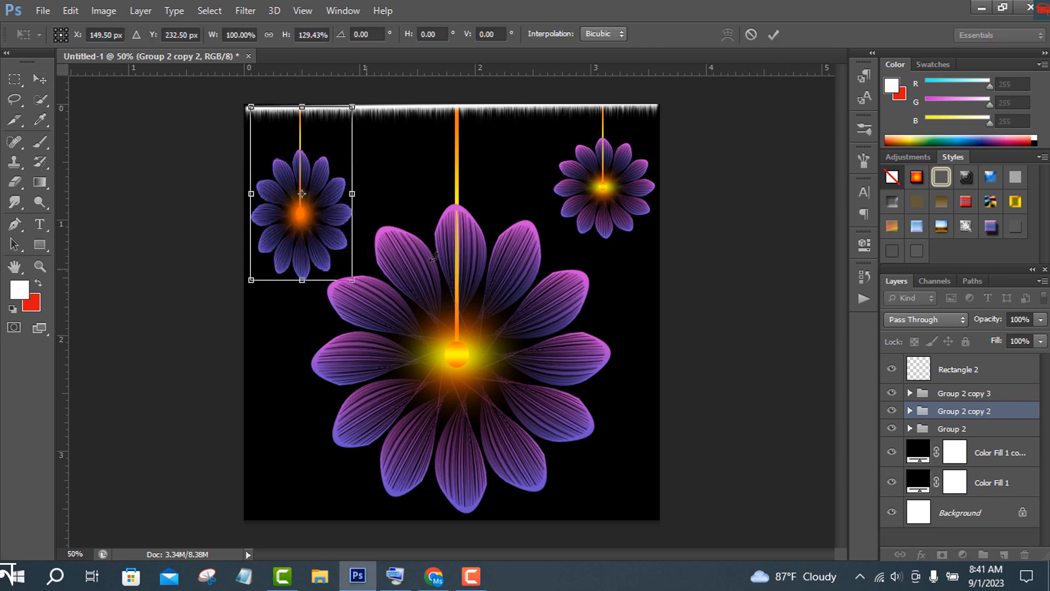
{"action": "left_click", "coordinate": [773, 35]}
{"action": "left_click", "coordinate": [865, 276]}
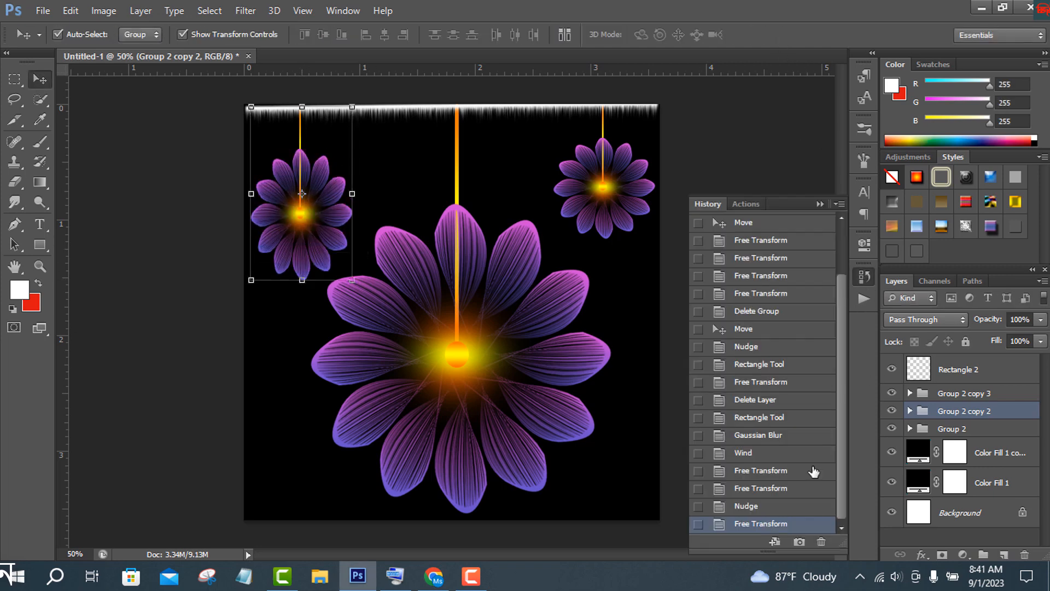
{"action": "key", "text": "shift+Up"}
{"action": "key", "text": "shift+Up"}
{"action": "key", "text": "shift+Up"}
{"action": "key", "text": "shift+Up"}
{"action": "key", "text": "shift+Up"}
{"action": "key", "text": "shift+Up"}
{"action": "key", "text": "shift+Up"}
{"action": "left_click", "coordinate": [820, 203]}
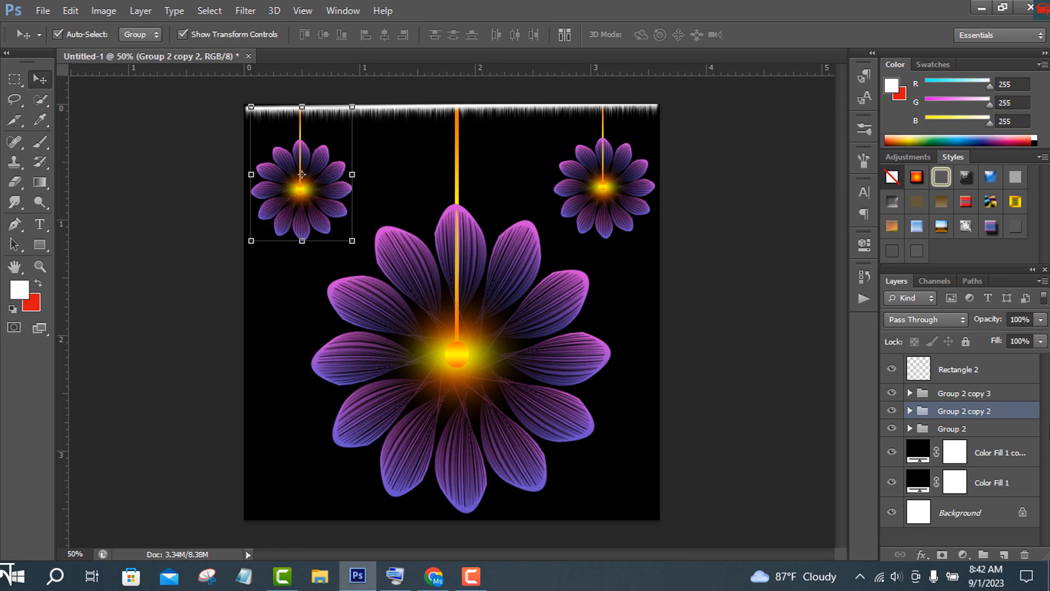
Enable a Gradient Overlay on the fringed bar's layer and open its gradient for editing
{"action": "left_click", "coordinate": [993, 374]}
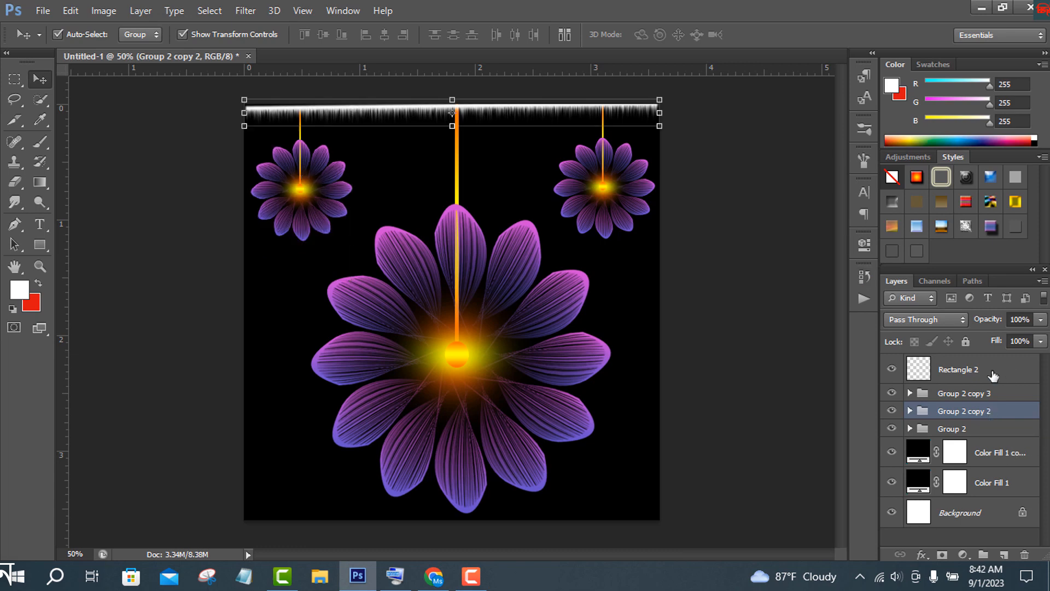
{"action": "double_click", "coordinate": [993, 374]}
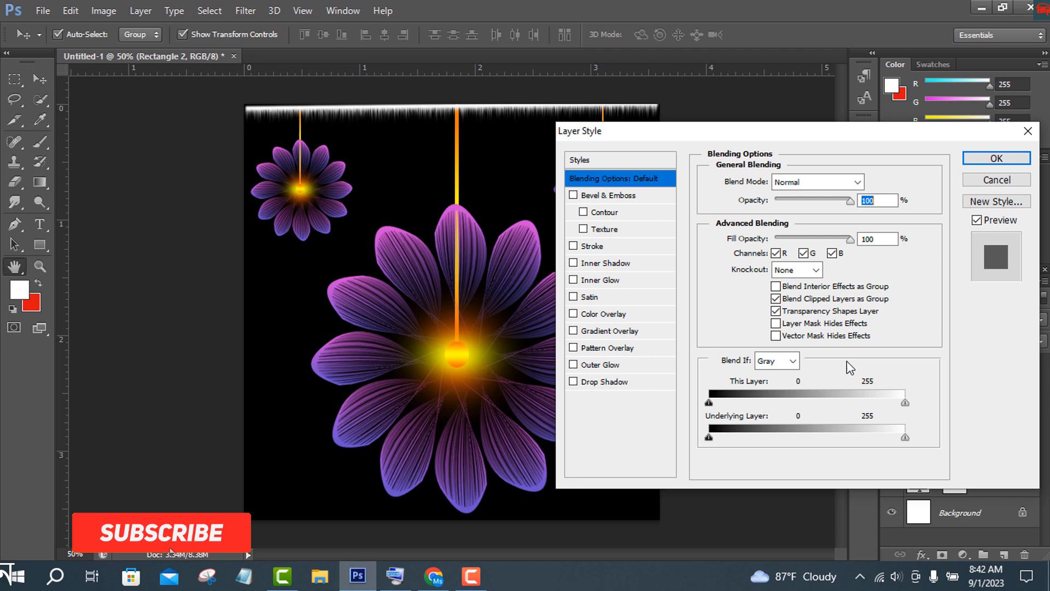
{"action": "left_click", "coordinate": [615, 331]}
{"action": "left_click", "coordinate": [795, 219]}
Try gradient presets on the fringed bar, including Spectrum, Copper, Black, White and Blue, Red, Yellow
{"action": "left_click", "coordinate": [762, 256]}
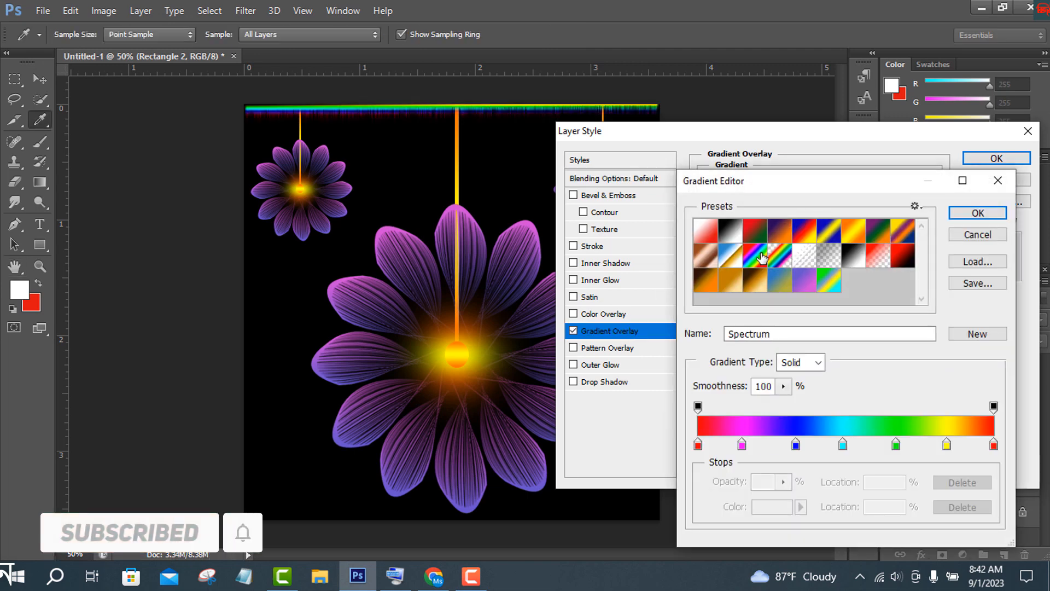
{"action": "left_click", "coordinate": [709, 257]}
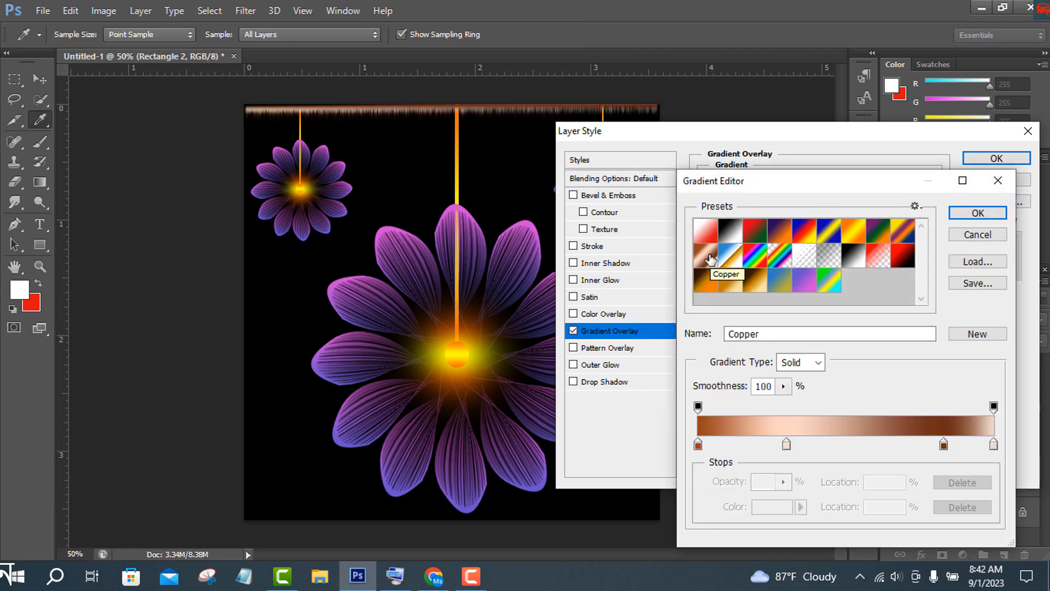
{"action": "left_click", "coordinate": [709, 237]}
{"action": "left_click", "coordinate": [743, 236]}
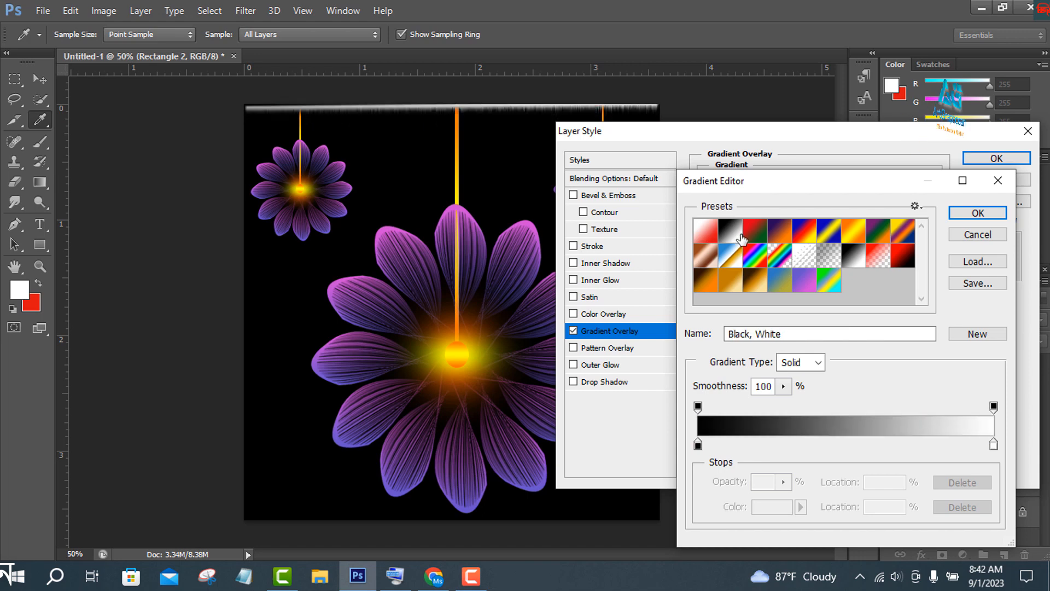
{"action": "left_click", "coordinate": [817, 243]}
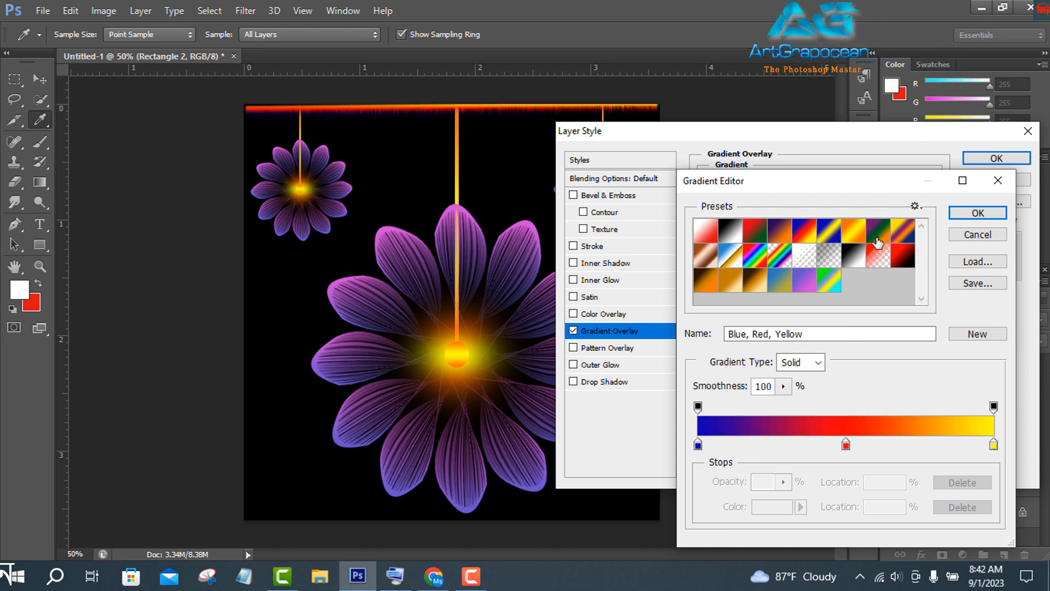
{"action": "left_click", "coordinate": [875, 240]}
Apply the Custom preset running from golden brown to pale gold as the fringed bar's Gradient Overlay
{"action": "left_click", "coordinate": [735, 283]}
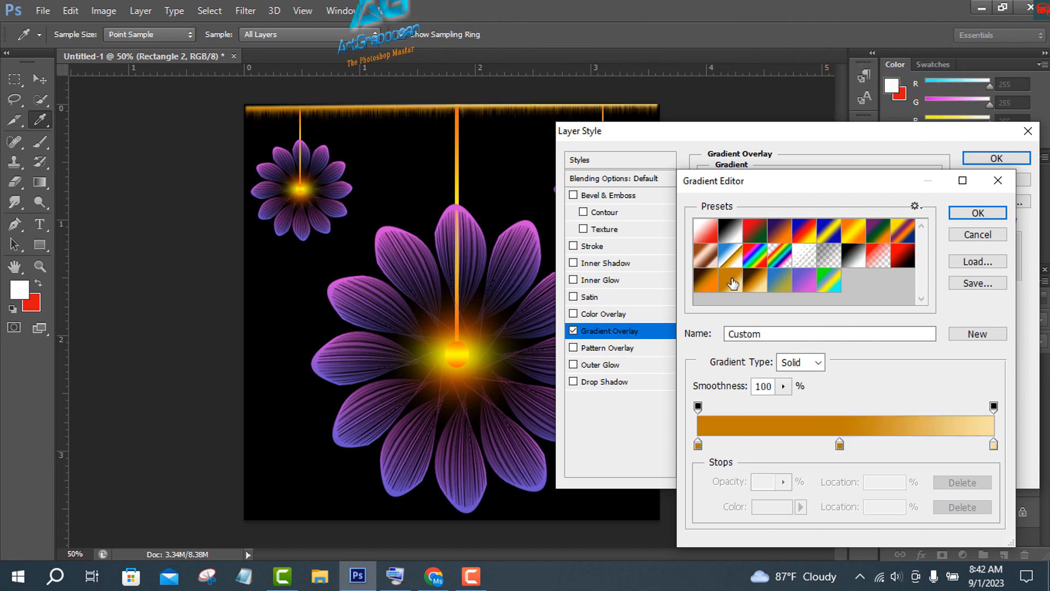
{"action": "left_click", "coordinate": [987, 215]}
{"action": "left_click", "coordinate": [997, 158]}
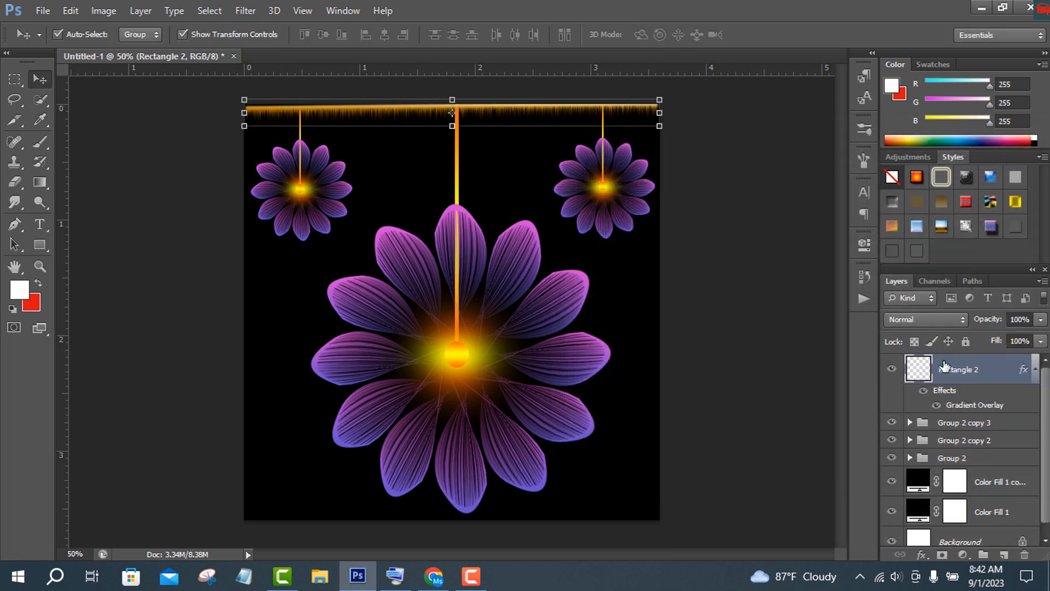